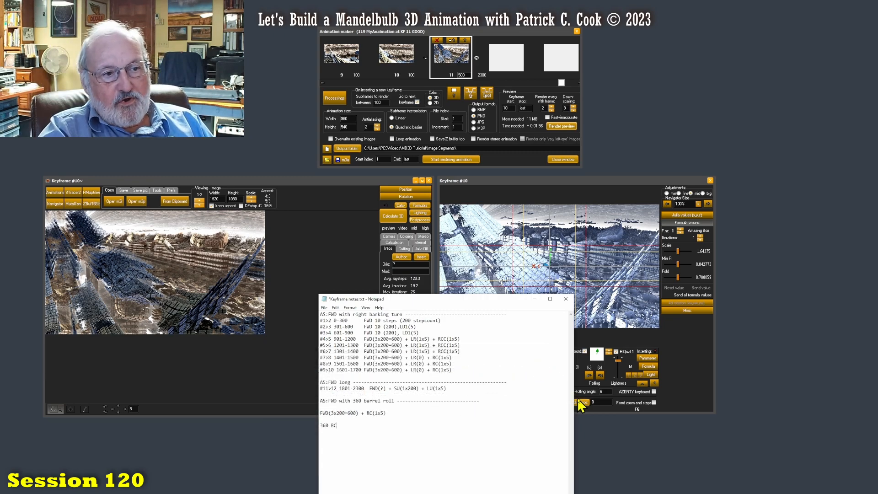
# - Add the line "360/6=60" below "360 RC" in the keyframe notes
pyautogui.click(601, 393)
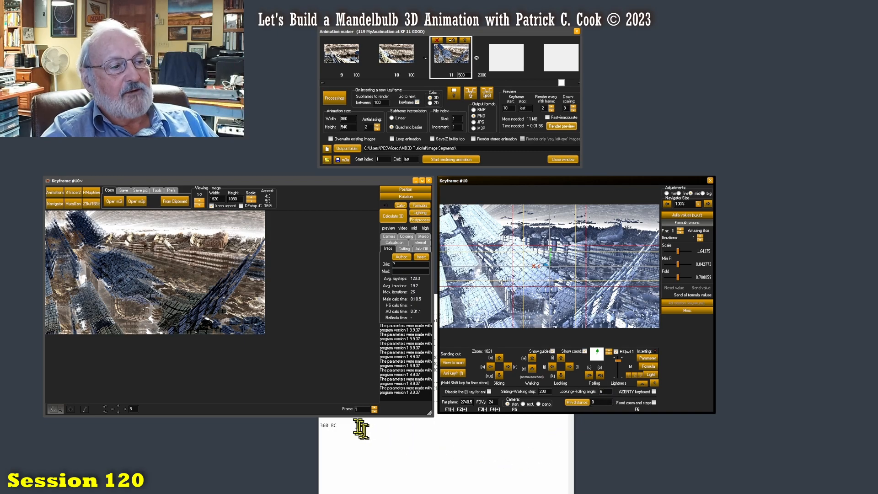
pyautogui.click(358, 427)
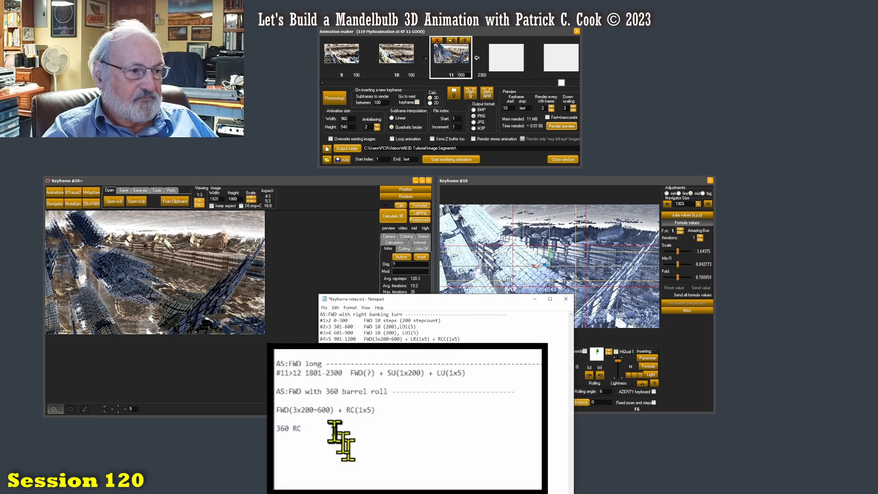
pyautogui.press('Return')
pyautogui.press('Return')
pyautogui.write('360/6')
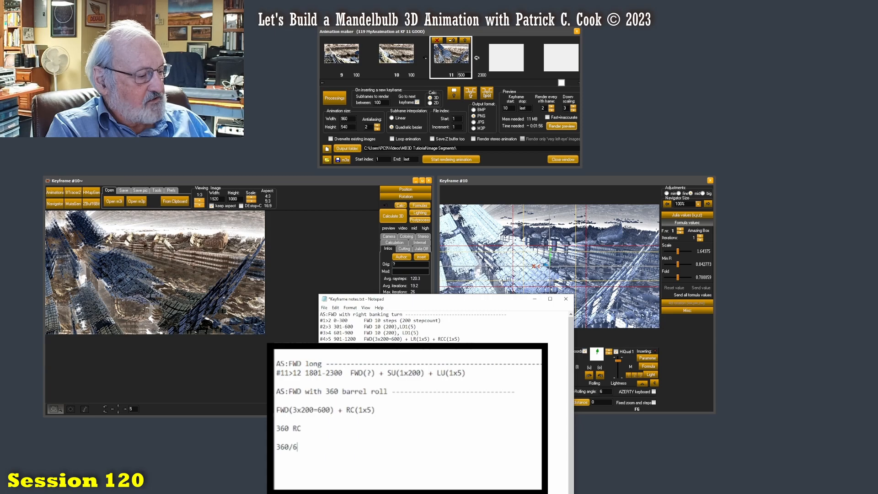
pyautogui.write('60')
pyautogui.press('BackSpace')
pyautogui.press('BackSpace')
pyautogui.write('=')
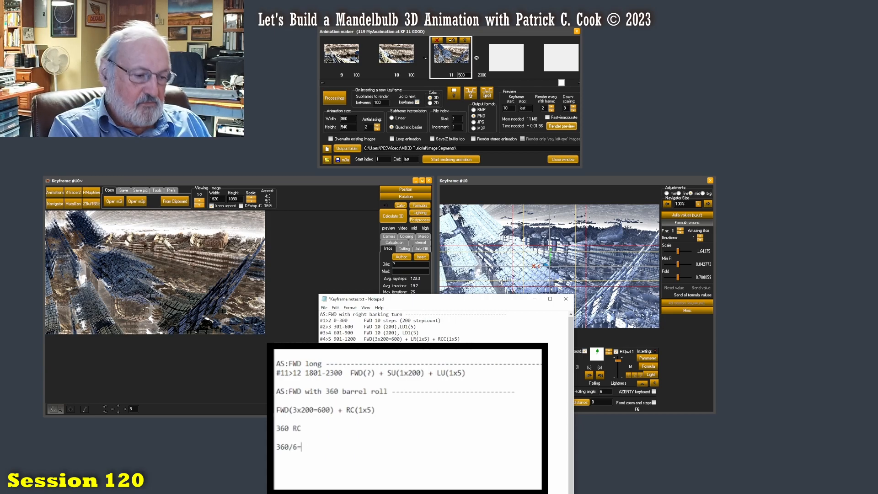
pyautogui.write('60')
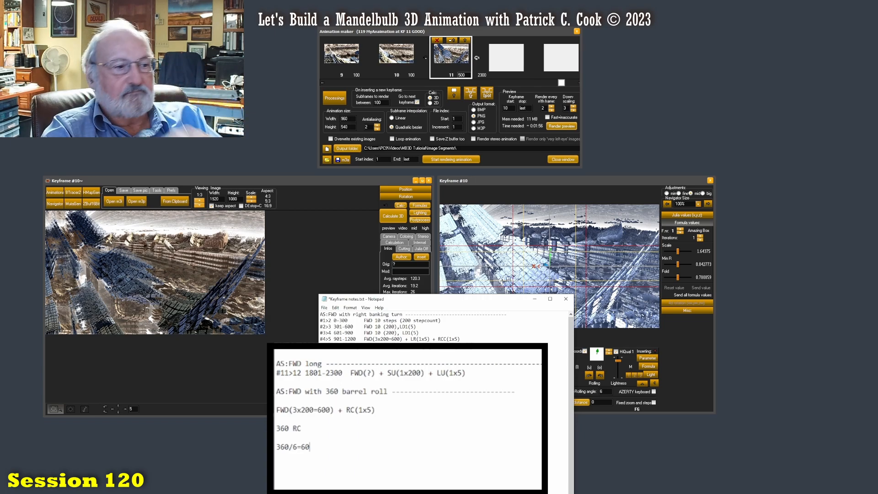
# - Duplicate the "360/6=60" line beneath itself and edit the copy to "360/10=36"
pyautogui.hotkey('shift', 'Home')
pyautogui.hotkey('ctrl', 'c')
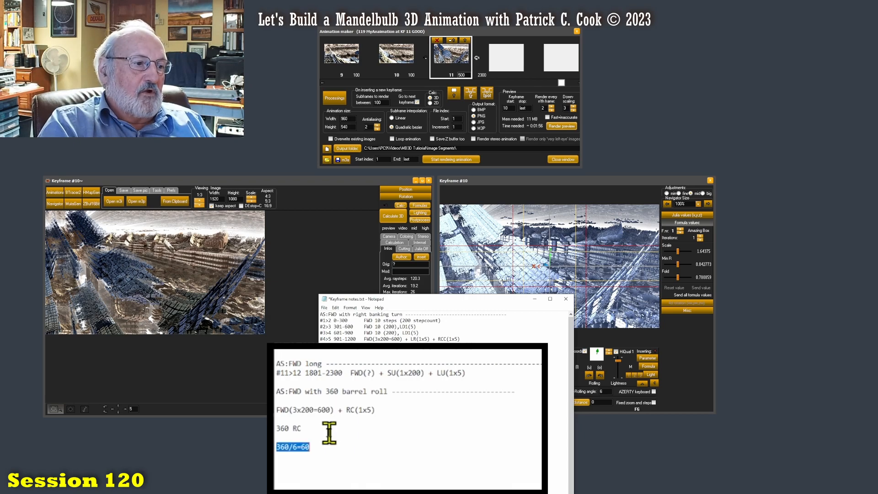
pyautogui.press('Down')
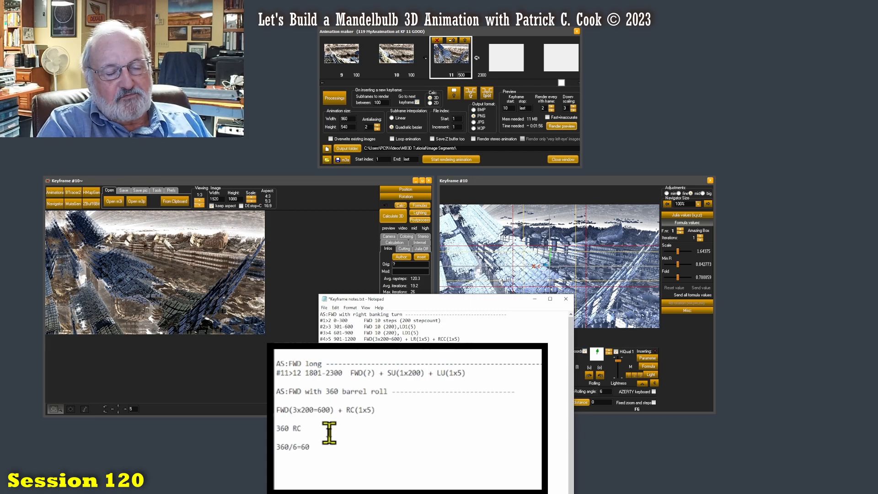
pyautogui.hotkey('ctrl', 'v')
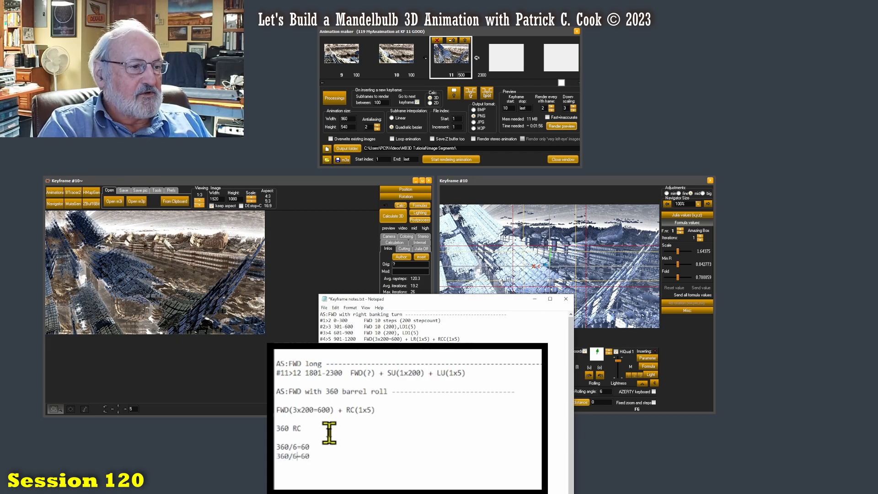
pyautogui.press('Delete')
pyautogui.write('10')
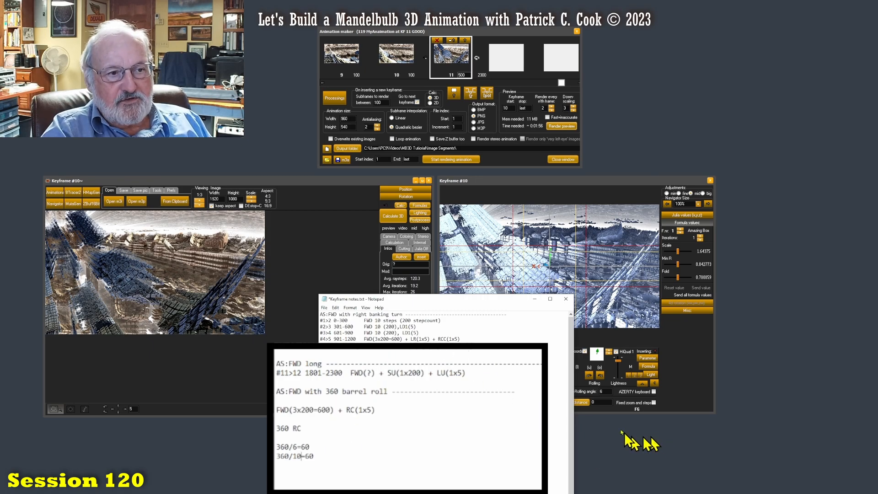
pyautogui.click(593, 402)
pyautogui.click(403, 471)
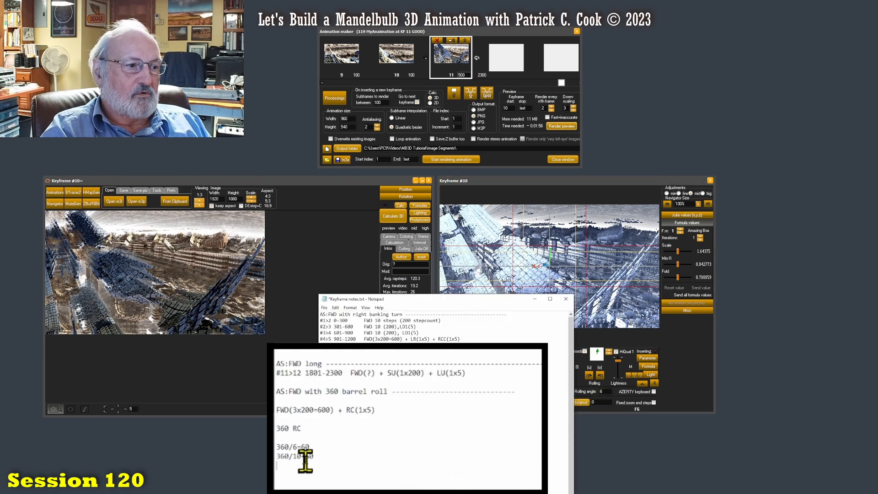
pyautogui.press('BackSpace')
pyautogui.press('BackSpace')
pyautogui.write('36')
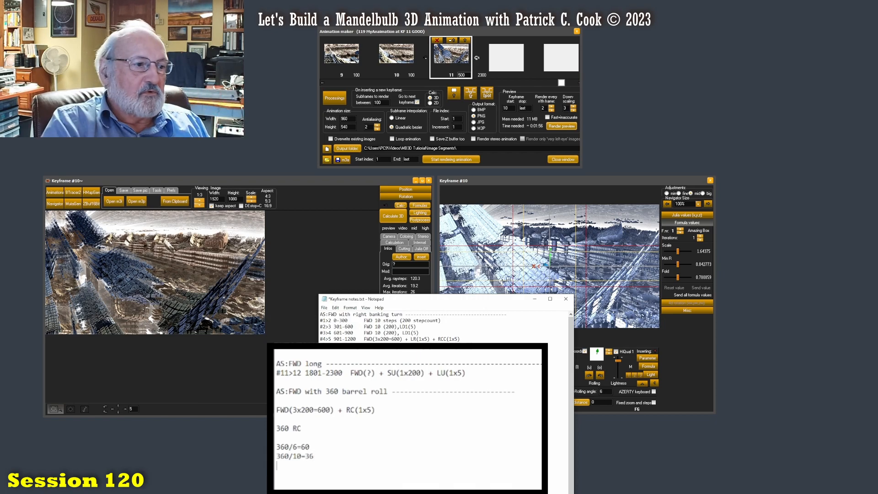
# - Duplicate the "360/10=36" line beneath itself and edit the copy to "360/20=18"
pyautogui.hotkey('shift', 'End')
pyautogui.hotkey('ctrl', 'c')
pyautogui.press('End')
pyautogui.press('Return')
pyautogui.hotkey('ctrl', 'v')
pyautogui.press('Delete')
pyautogui.write('2')
pyautogui.press('Delete')
pyautogui.press('BackSpace')
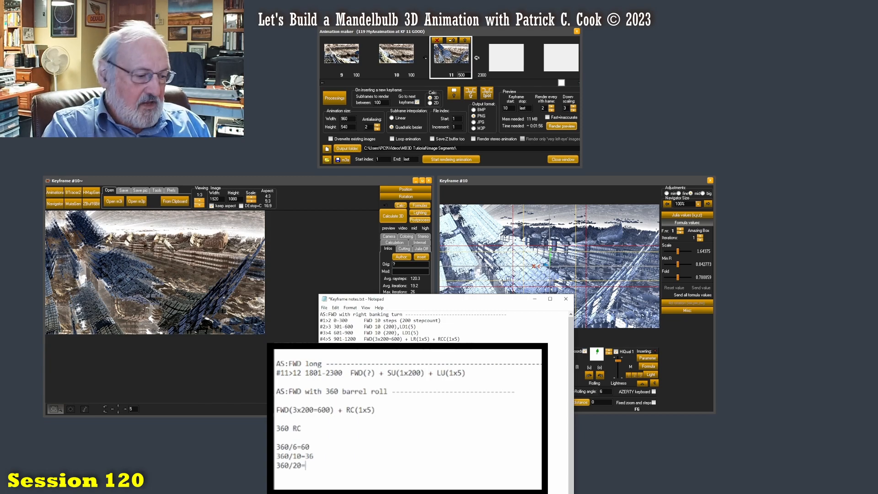
pyautogui.write('18')
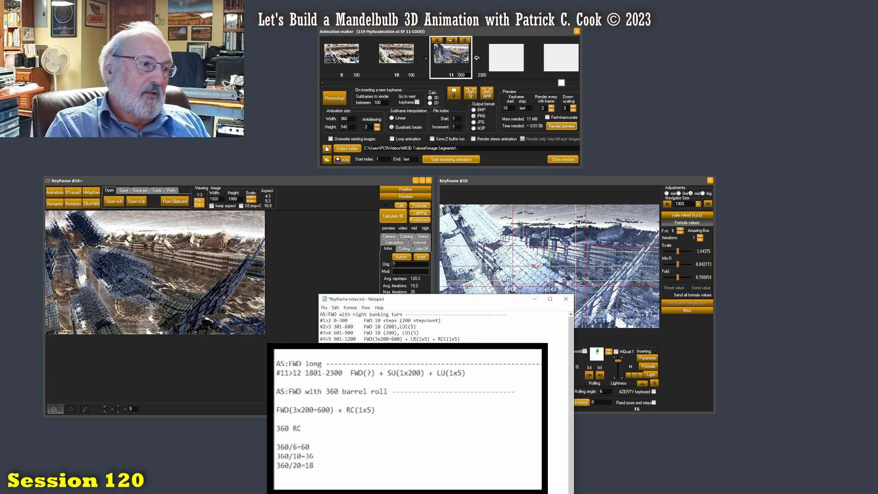
# - Duplicate the "360/20=18" line beneath itself and edit the copy to "360/30=12"
pyautogui.hotkey('shift', 'End')
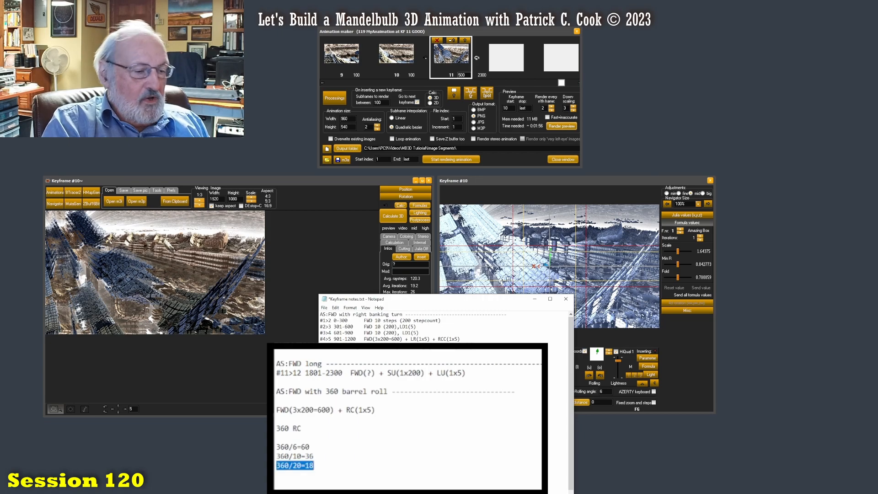
pyautogui.hotkey('ctrl', 'c')
pyautogui.press('End')
pyautogui.press('Return')
pyautogui.hotkey('ctrl', 'v')
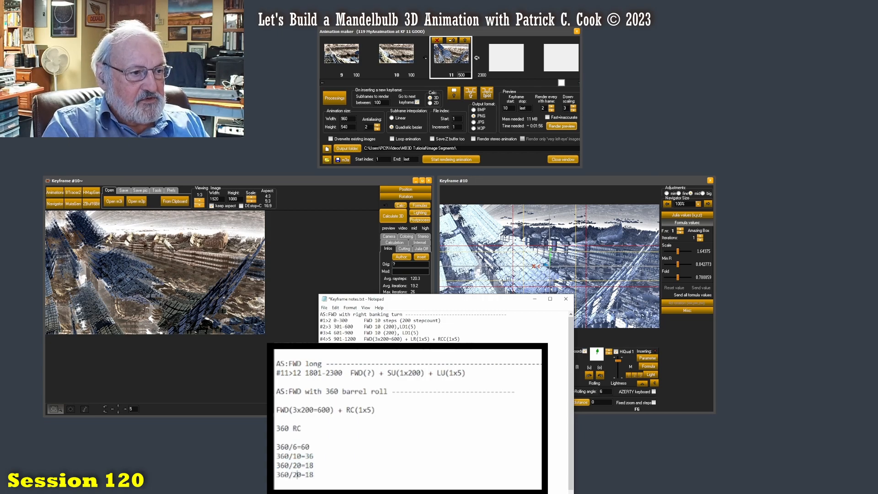
pyautogui.press('BackSpace')
pyautogui.write('3')
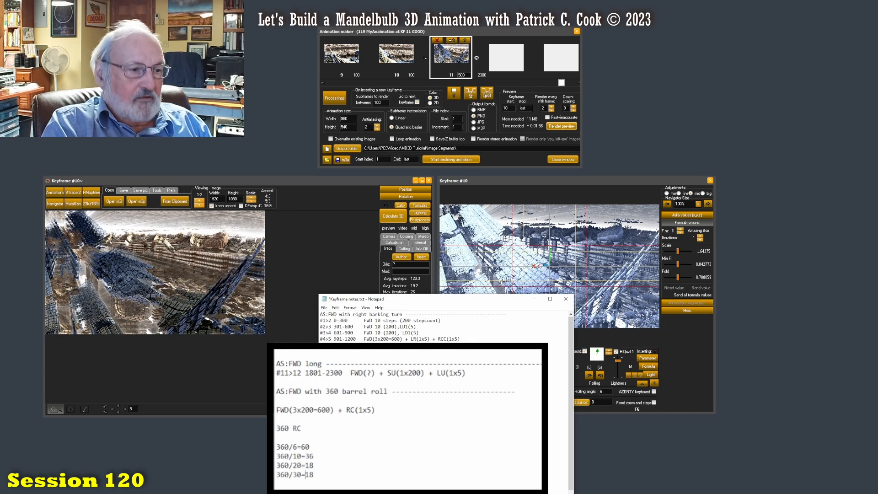
pyautogui.press('Delete')
pyautogui.press('Delete')
pyautogui.write('12')
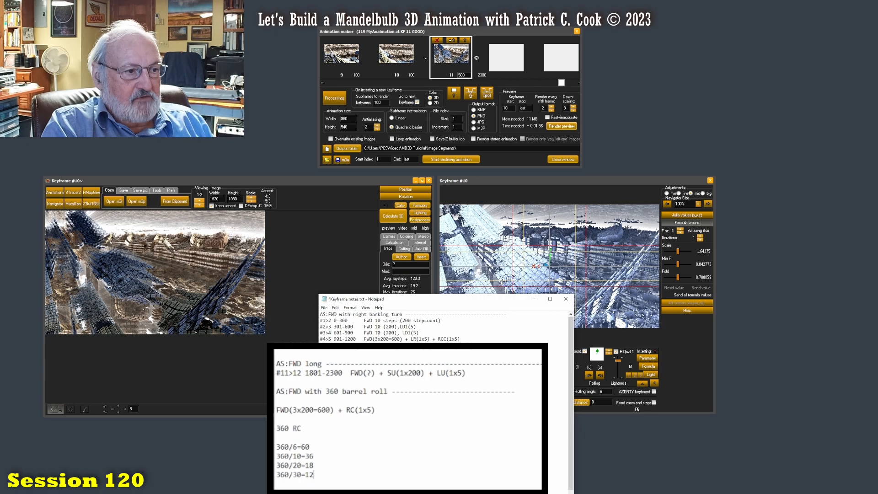
pyautogui.press('Return')
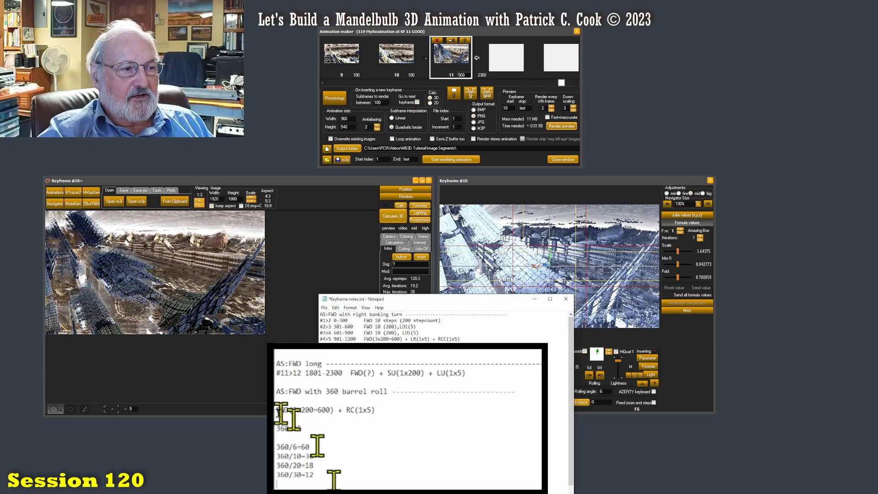
pyautogui.moveTo(298, 456); pyautogui.dragTo(315, 456)
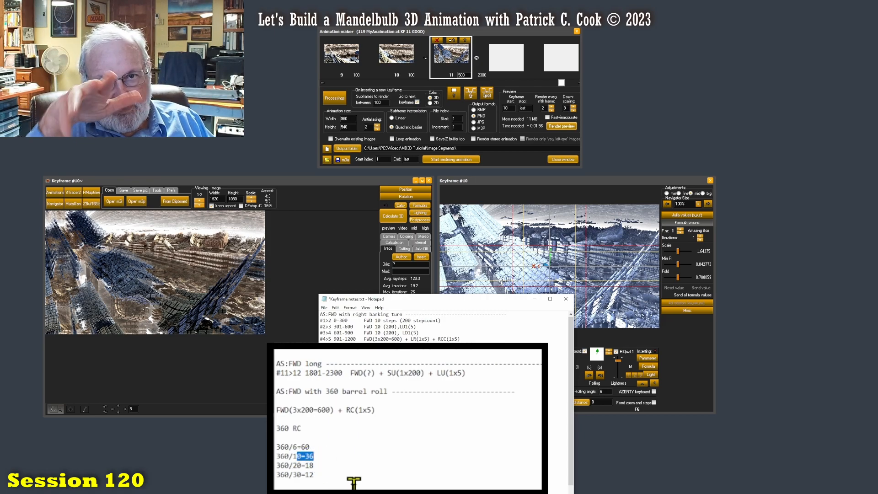
pyautogui.click(334, 473)
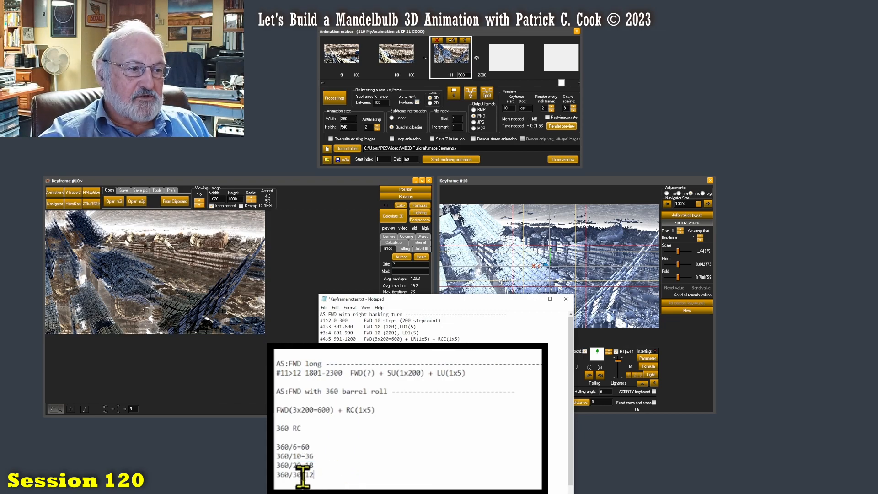
pyautogui.moveTo(306, 474); pyautogui.dragTo(314, 474)
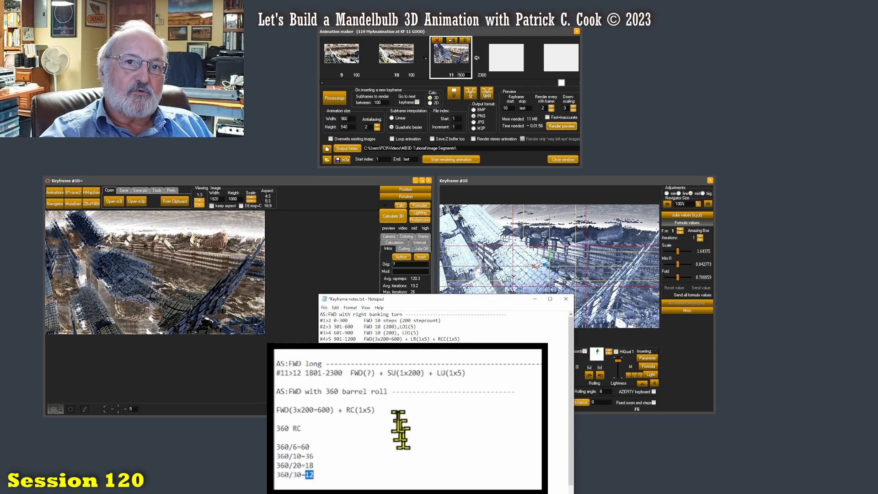
pyautogui.click(330, 474)
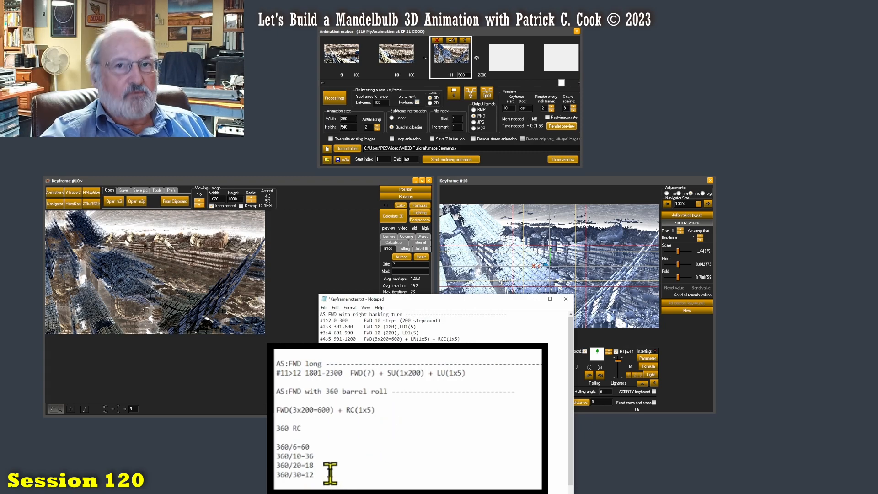
# - Delete the "360 RC" line and insert blank lines above the list of 360 divisions
pyautogui.moveTo(306, 428); pyautogui.dragTo(276, 428)
pyautogui.press('Delete')
pyautogui.press('Return')
pyautogui.press('Return')
pyautogui.press('Return')
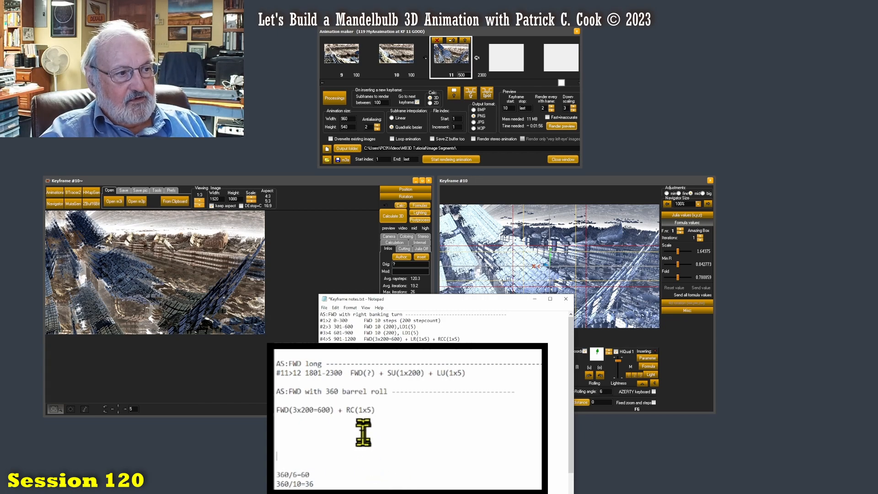
# - Mark the 360/20=18 line with ">>>>>" and change the barrel roll note to "FWD(3x200=600) + RC(1x20)"
pyautogui.click(276, 410)
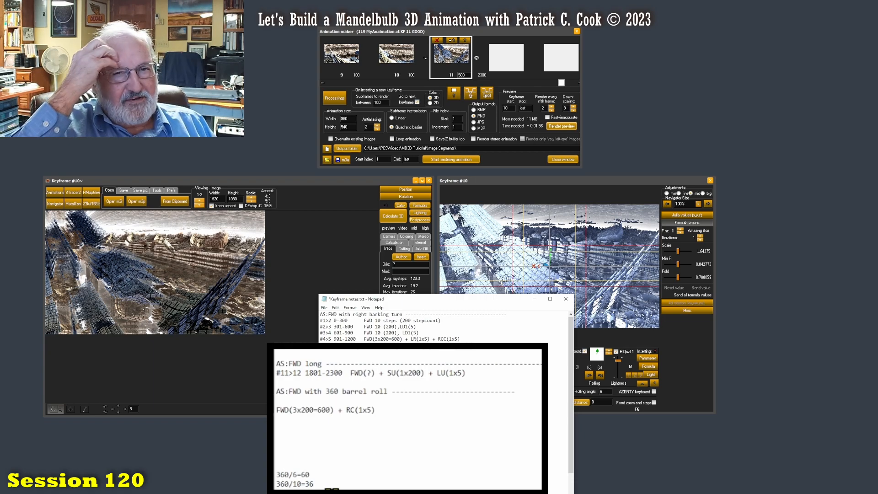
pyautogui.moveTo(317, 491); pyautogui.dragTo(277, 492)
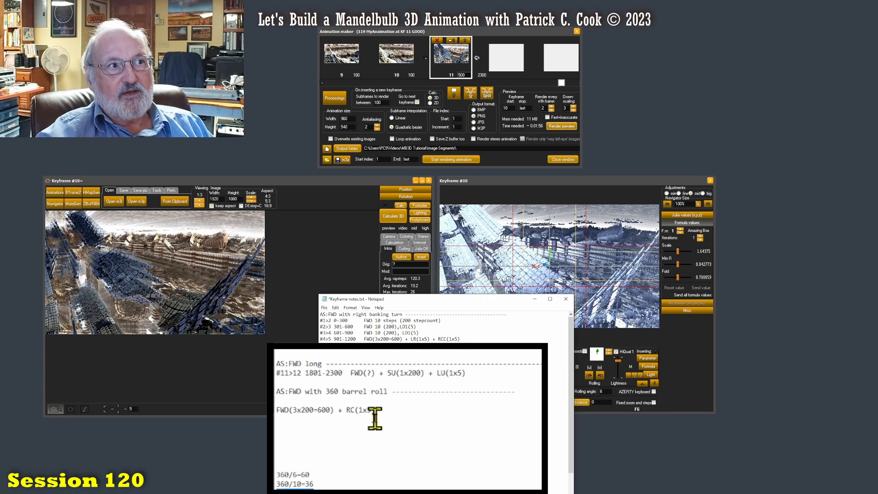
pyautogui.moveTo(376, 410); pyautogui.dragTo(276, 410)
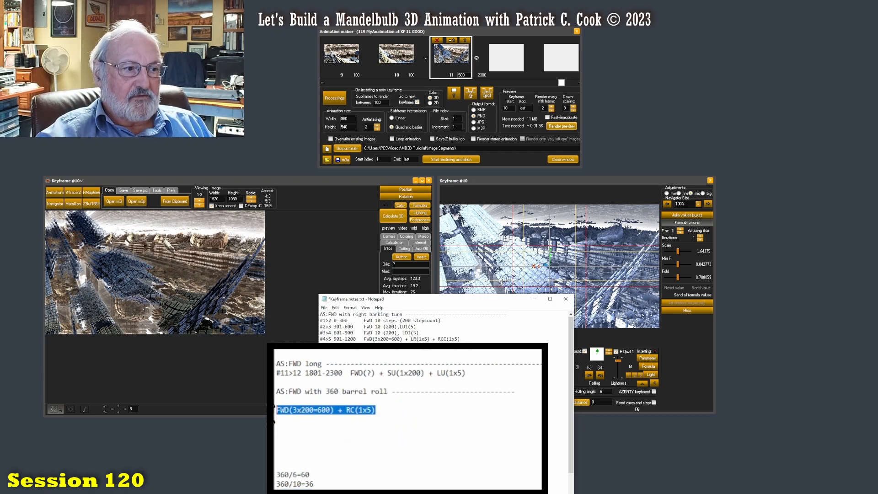
pyautogui.click(387, 410)
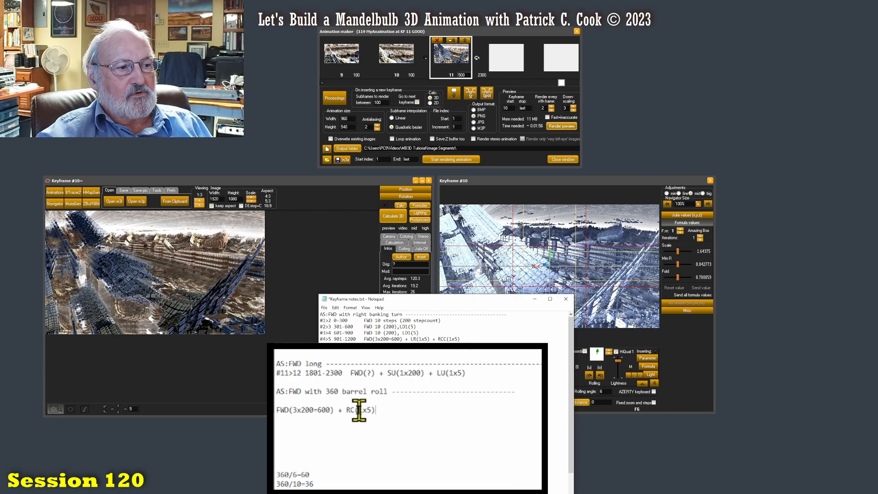
pyautogui.click(366, 410)
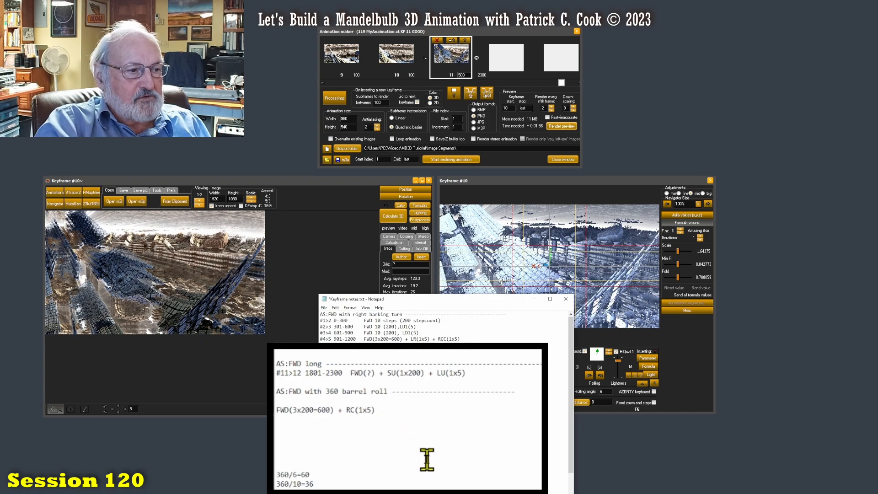
pyautogui.press('Delete')
pyautogui.write('20')
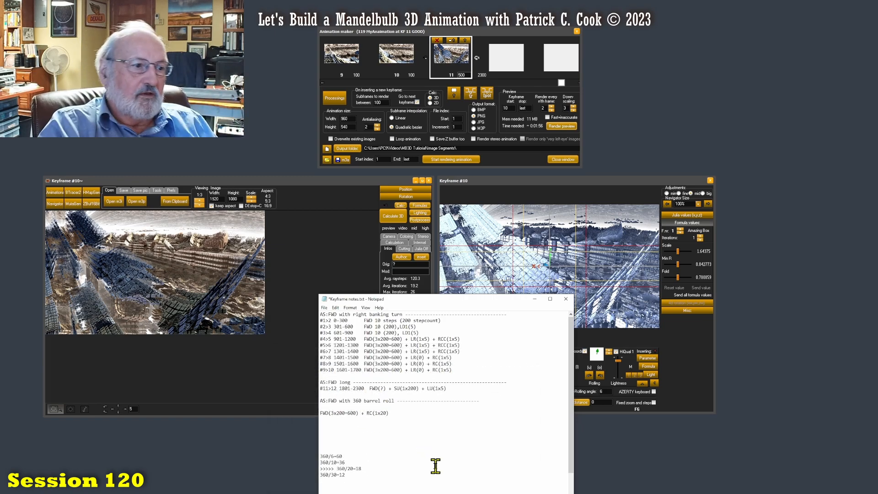
# - Set the navigator's looking and rolling angle to 20, and test one roll step forward and back
pyautogui.click(684, 398)
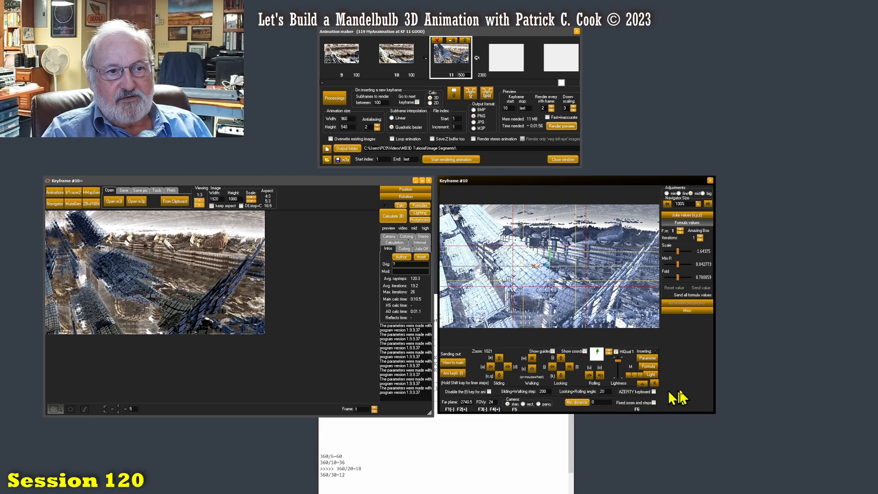
pyautogui.click(600, 375)
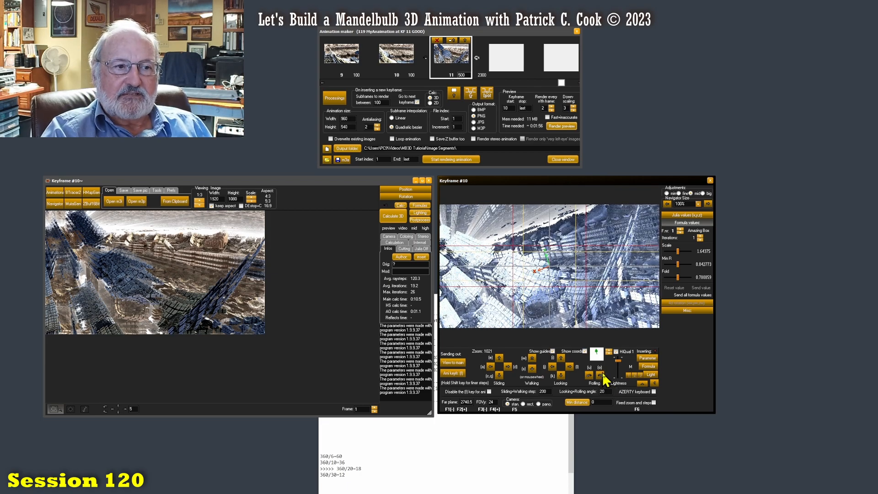
pyautogui.click(588, 374)
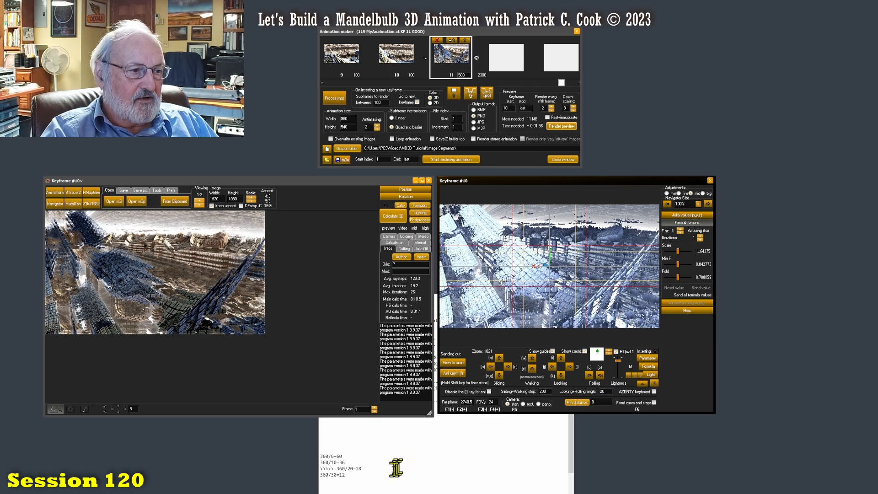
# - Roll the navigator camera through a full 360-degree turn in 20-degree steps to test the barrel roll
pyautogui.click(600, 376)
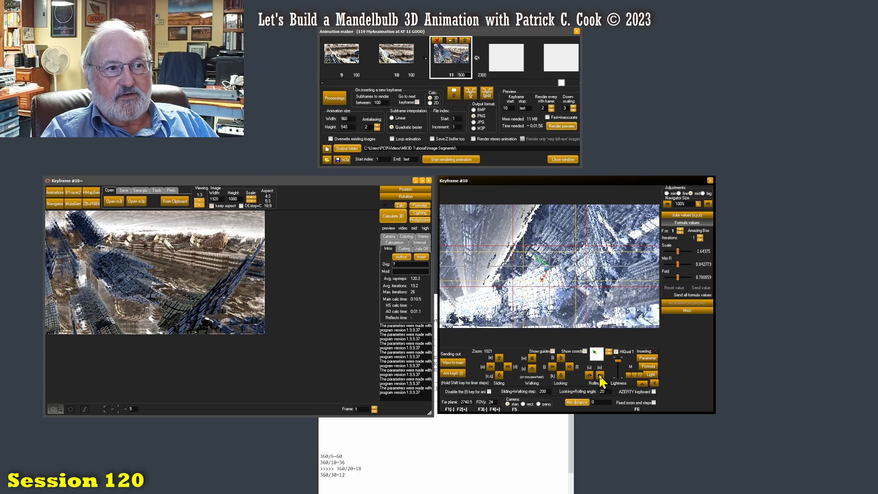
pyautogui.click(600, 376)
pyautogui.click(600, 376)
pyautogui.click(601, 375)
pyautogui.click(600, 375)
pyautogui.click(601, 376)
pyautogui.click(600, 376)
pyautogui.click(600, 376)
pyautogui.click(600, 376)
pyautogui.click(600, 376)
pyautogui.click(600, 376)
pyautogui.click(600, 376)
pyautogui.click(600, 376)
pyautogui.click(600, 376)
pyautogui.click(601, 376)
pyautogui.click(600, 376)
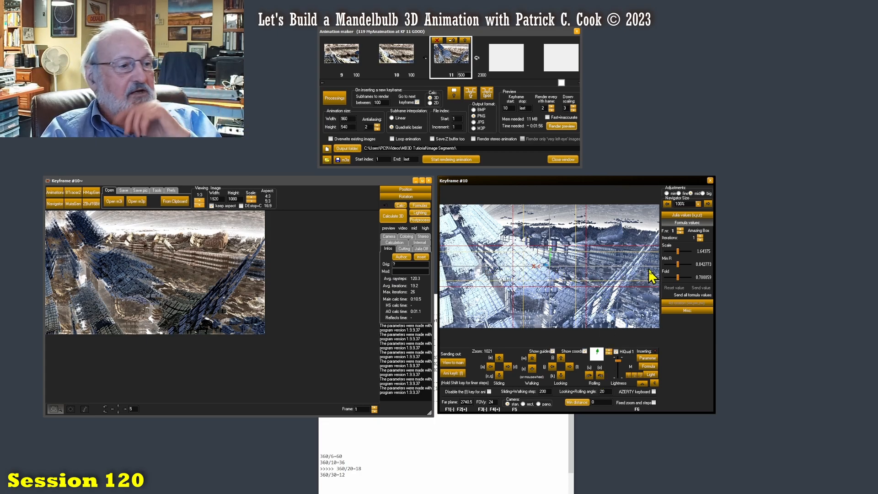
# - Load keyframe 11 into the main window and insert its parameters into the navigator
pyautogui.doubleClick(603, 392)
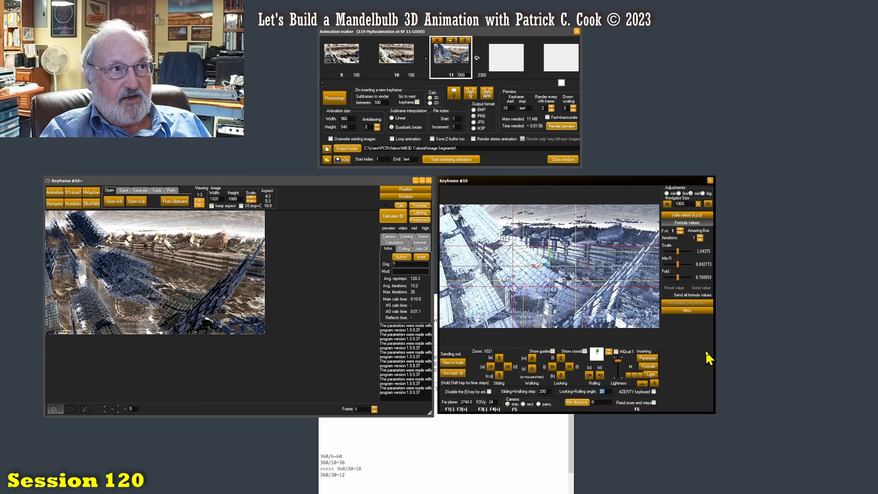
pyautogui.click(465, 40)
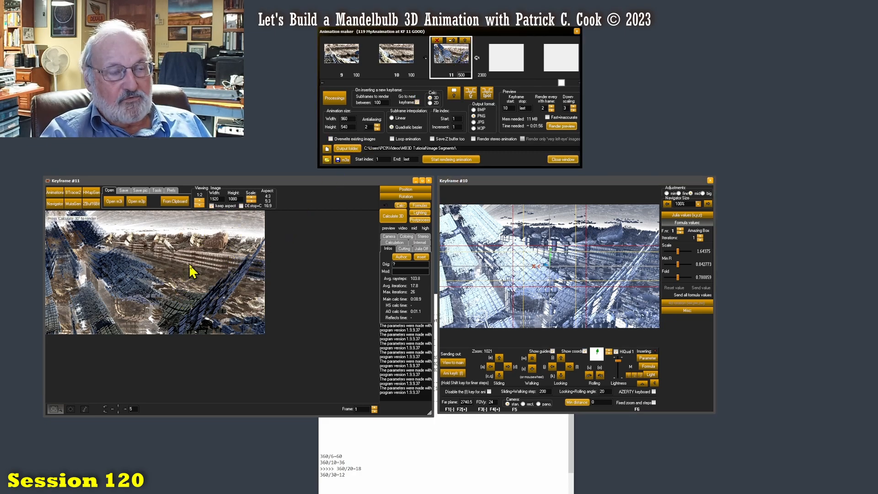
pyautogui.click(649, 358)
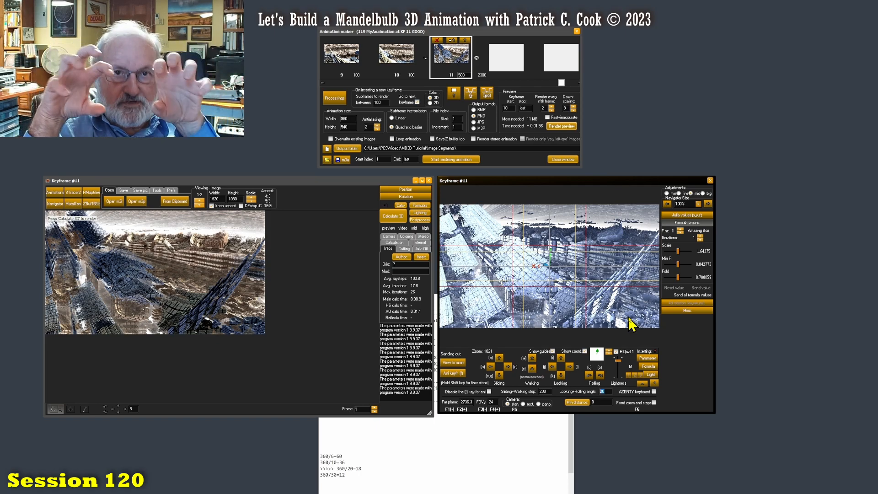
# - Copy the barrel roll line "FWD(3x200=600) + RC(1x20)" in the keyframe notes and paste it below a "....." separator line
pyautogui.click(458, 426)
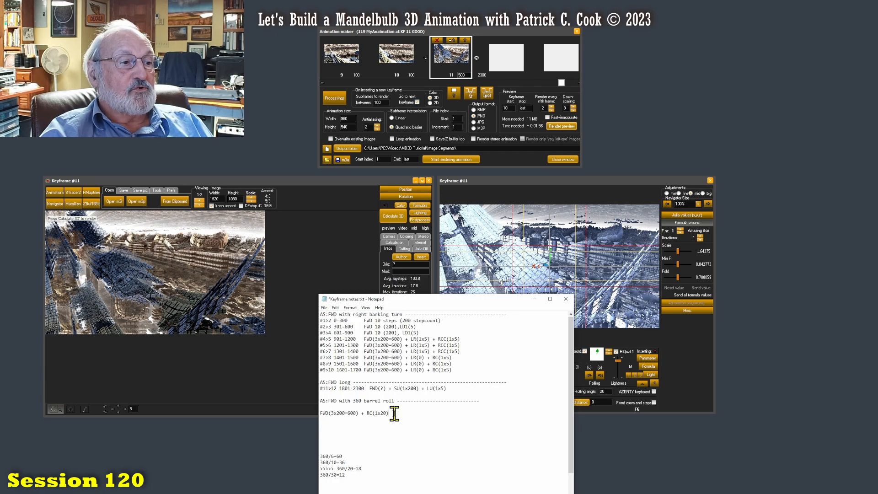
pyautogui.hotkey('shift', 'End')
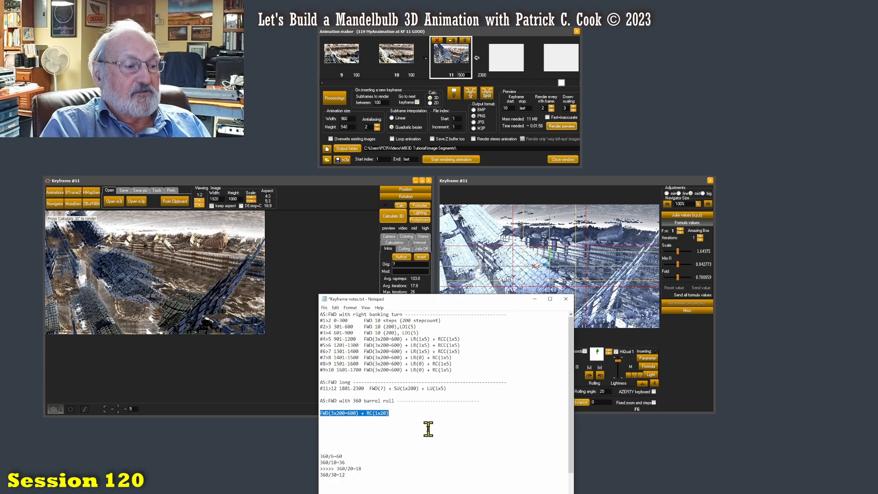
pyautogui.hotkey('ctrl', 'c')
pyautogui.press('Down')
pyautogui.press('Return')
pyautogui.hotkey('ctrl', 'v')
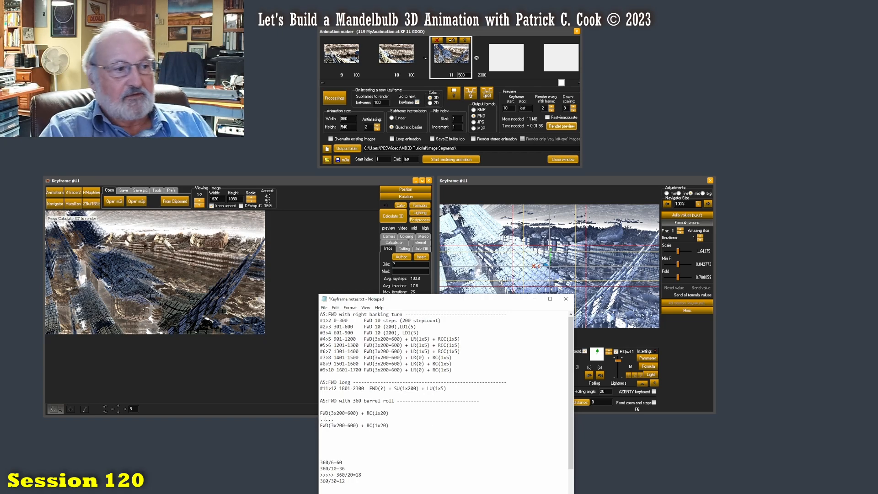
# - Advance the animation maker to the empty keyframe 12 slot and prefix the first barrel roll line with "#12>13 xxxxxx"
pyautogui.click(681, 367)
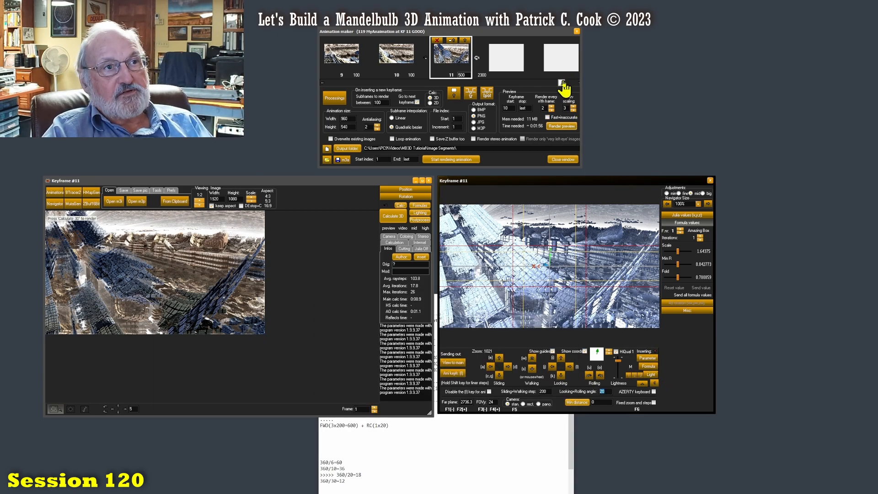
pyautogui.moveTo(562, 85); pyautogui.dragTo(570, 85)
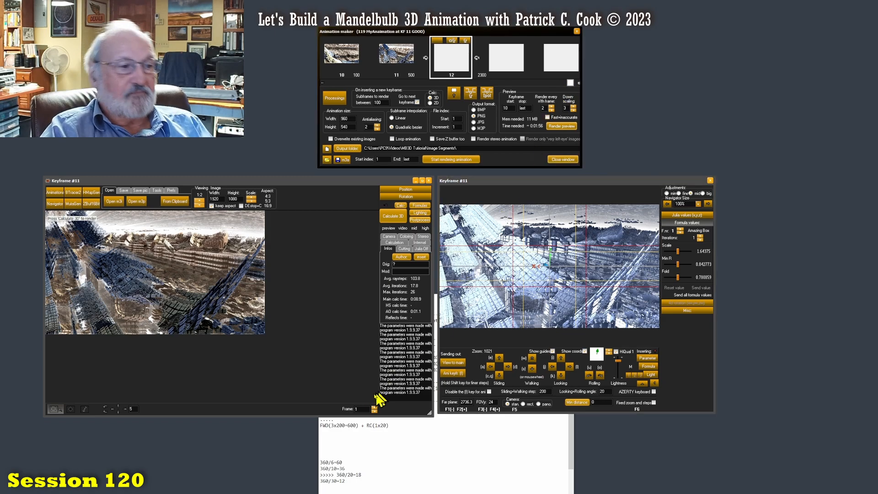
pyautogui.click(359, 434)
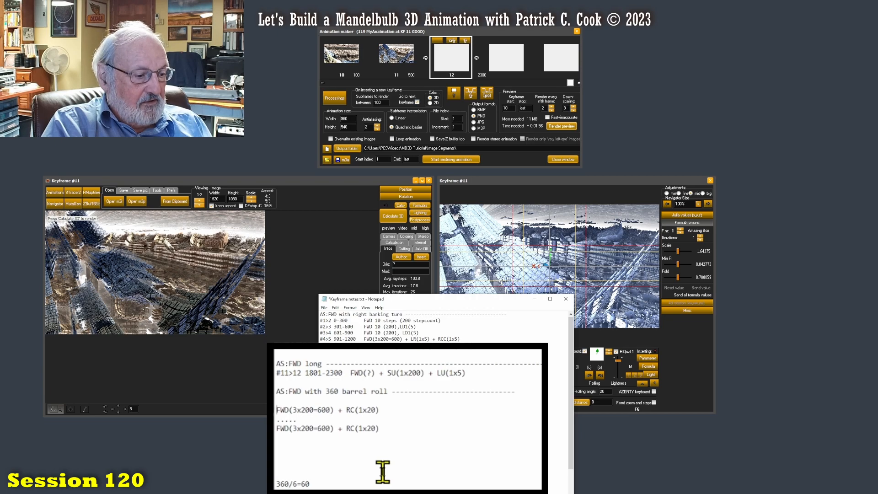
pyautogui.write('#12')
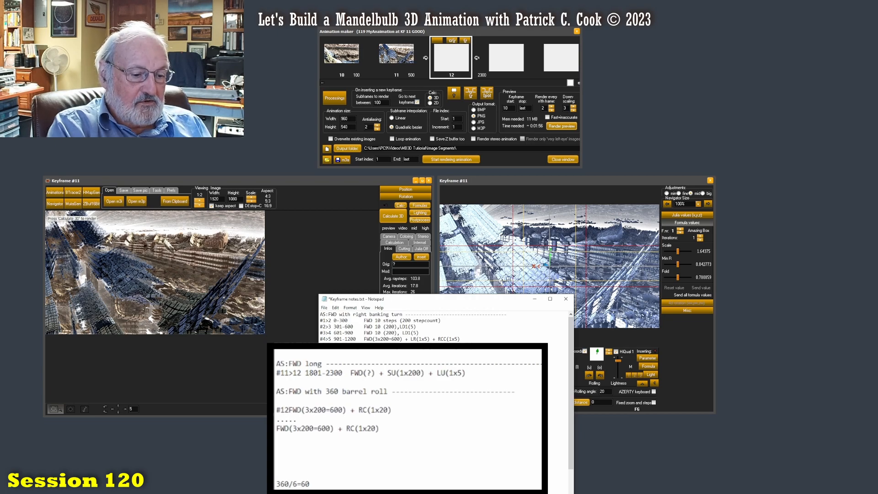
pyautogui.write('>13 ')
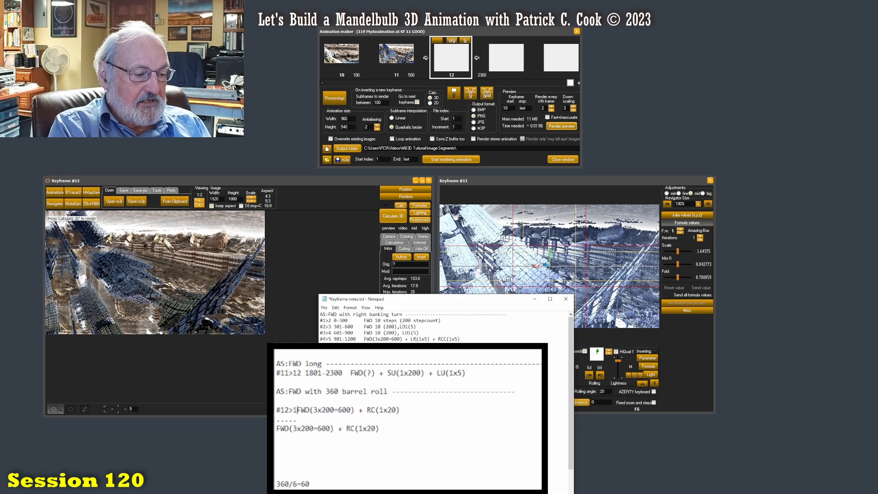
pyautogui.write('xxxxxx')
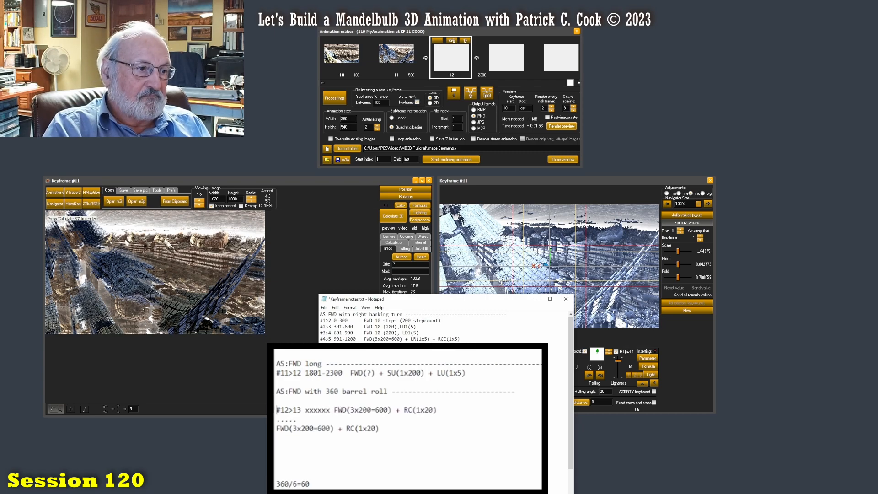
# - Prefix the second barrel roll line with the placeholder "#xxxx > xxxxx" and save the keyframe notes
pyautogui.press('Down')
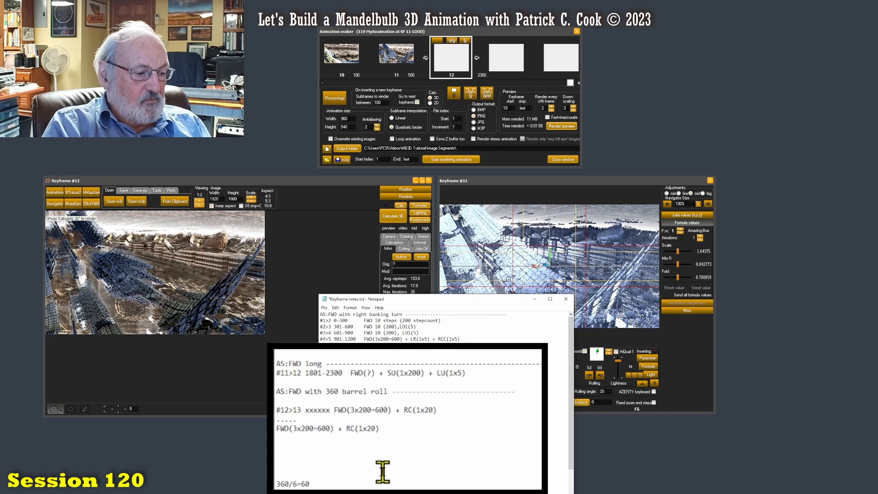
pyautogui.write('#xxxx ')
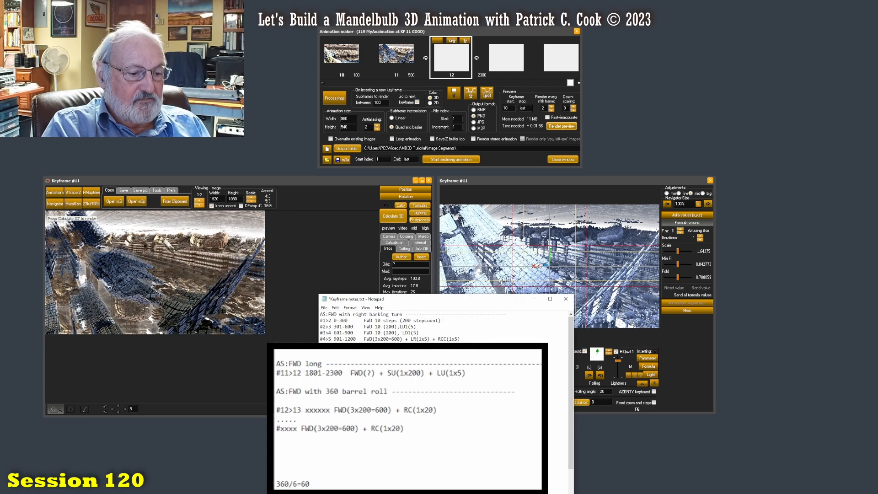
pyautogui.write('> ccc')
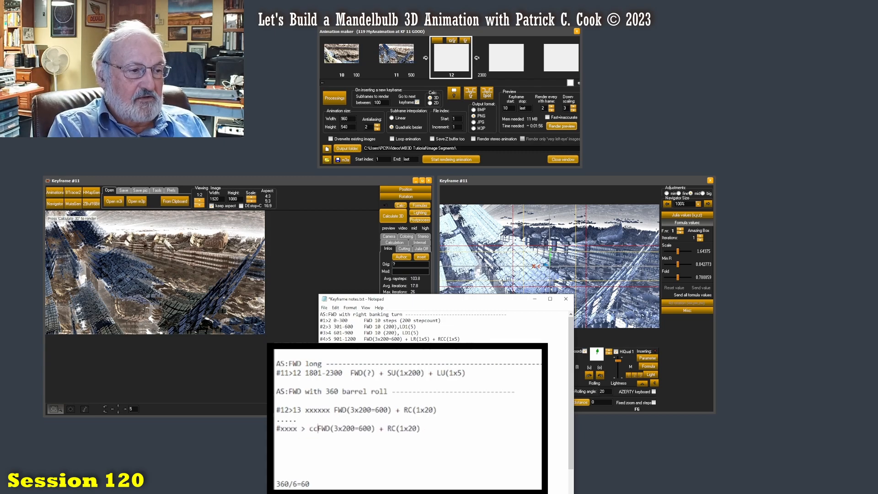
pyautogui.press('BackSpace')
pyautogui.press('BackSpace')
pyautogui.press('BackSpace')
pyautogui.write('xxxxx')
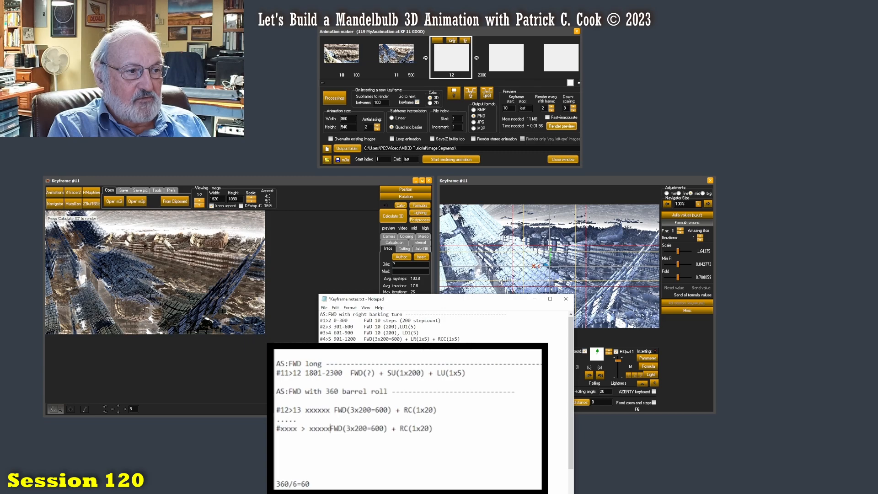
pyautogui.click(434, 410)
pyautogui.hotkey('ctrl', 's')
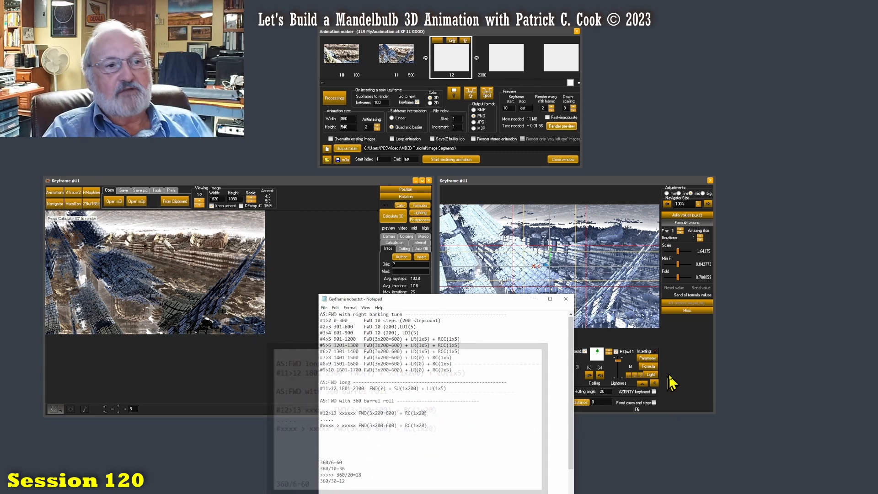
# - Roll the navigator camera one 20-degree step from keyframe 11 and insert the view as keyframe 12
pyautogui.click(671, 376)
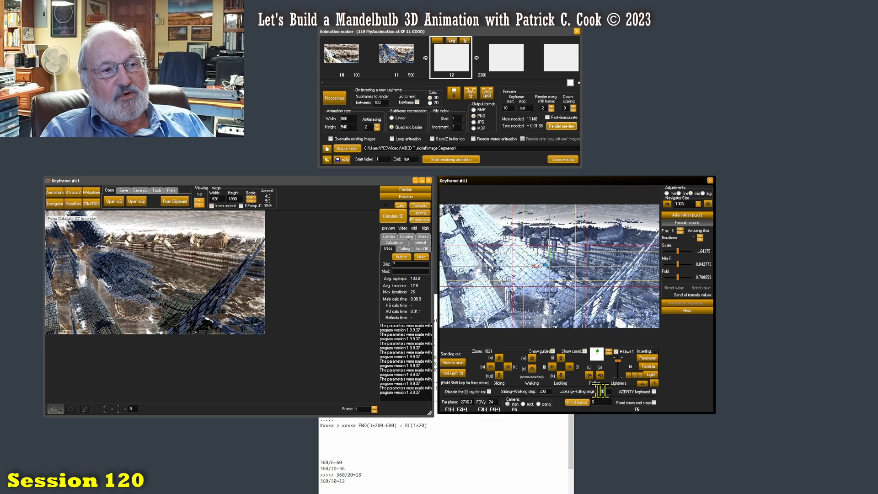
pyautogui.click(601, 377)
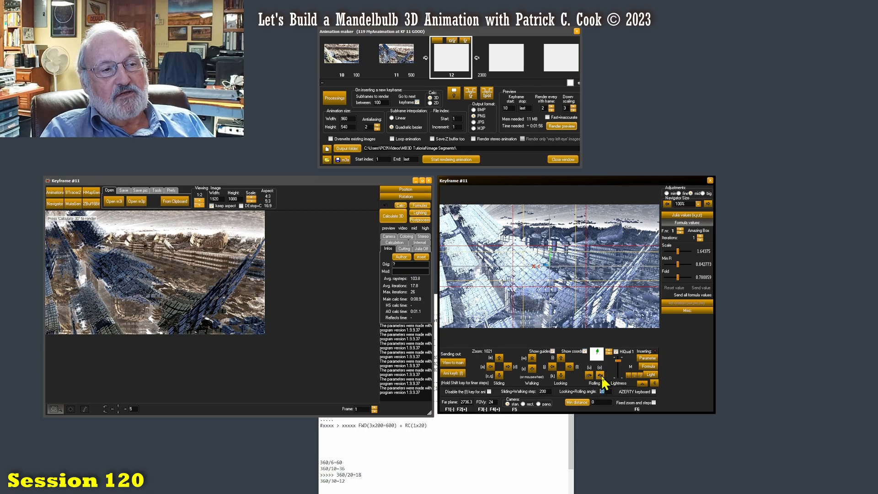
pyautogui.click(600, 376)
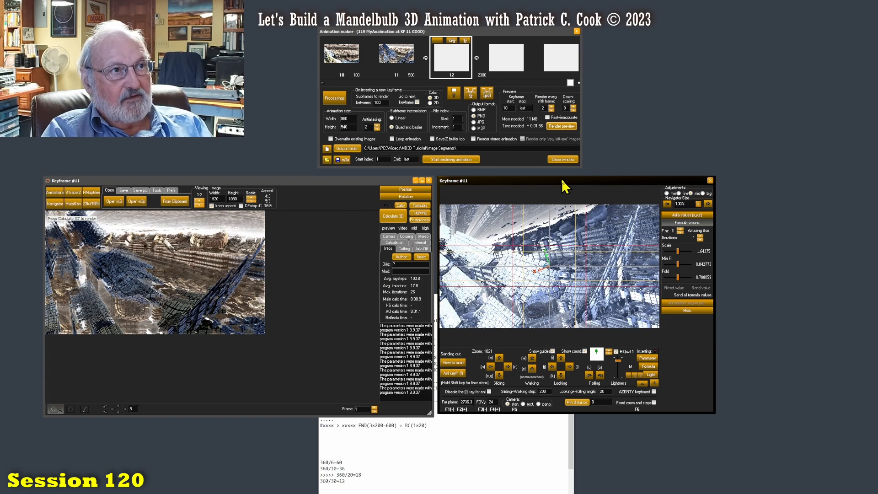
pyautogui.press('i')
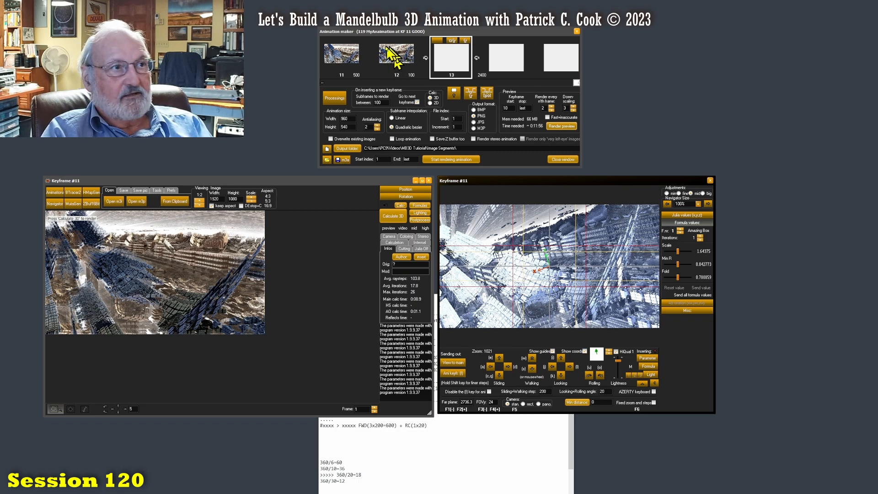
# - Complete the 360-degree roll in 20-degree steps in the same direction, inserting a keyframe after each step for keyframes 13 to 29
pyautogui.click(601, 375)
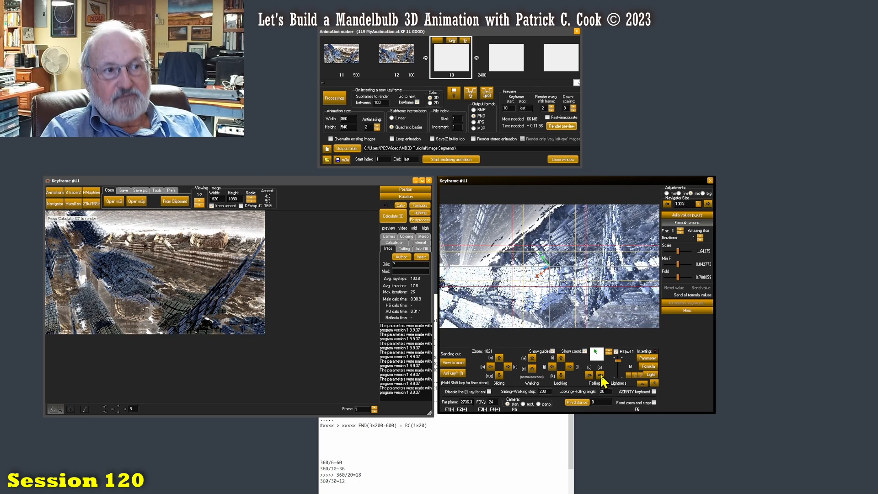
pyautogui.press('i')
pyautogui.click(600, 376)
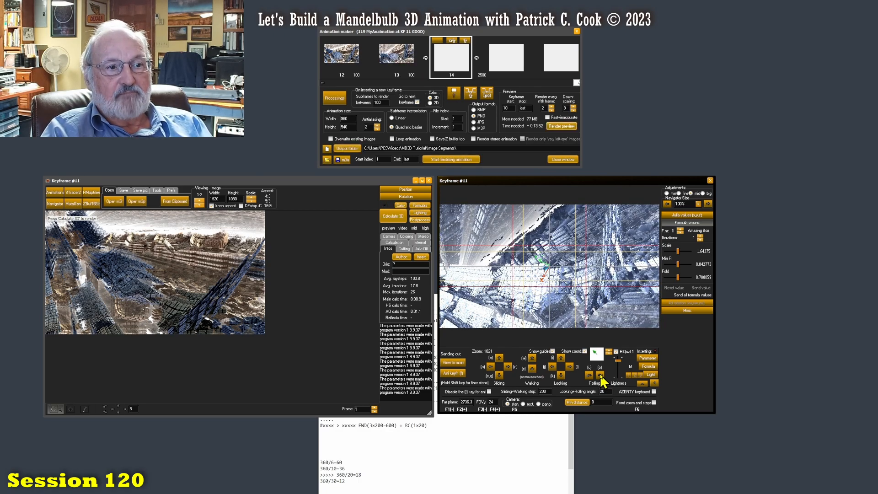
pyautogui.press('i')
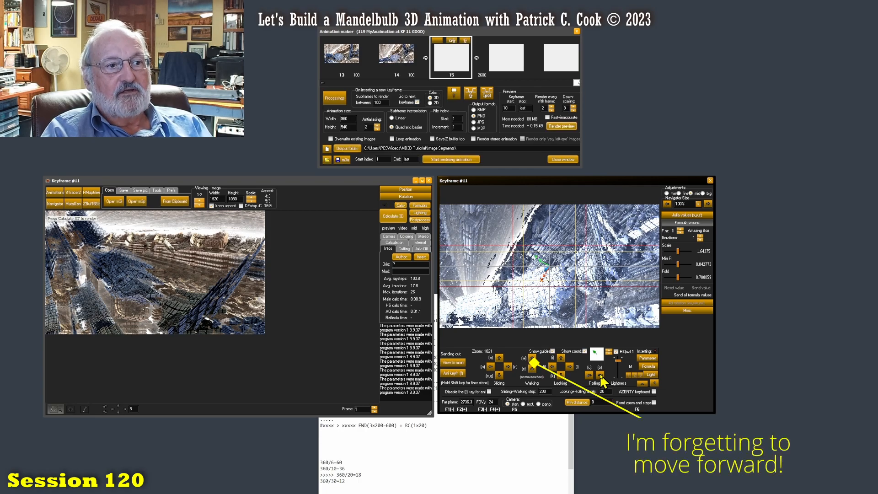
pyautogui.click(600, 375)
pyautogui.press('i')
pyautogui.click(598, 374)
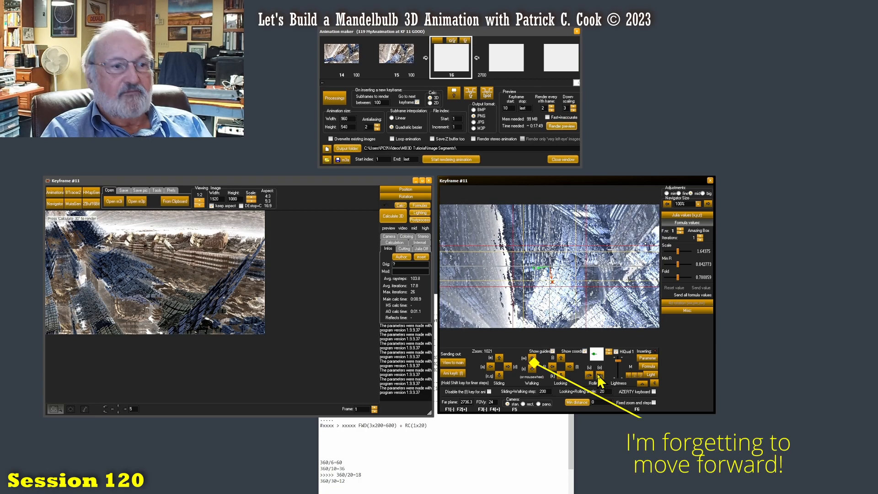
pyautogui.press('i')
pyautogui.press('f')
pyautogui.click(600, 374)
pyautogui.press('f')
pyautogui.click(600, 374)
pyautogui.press('i')
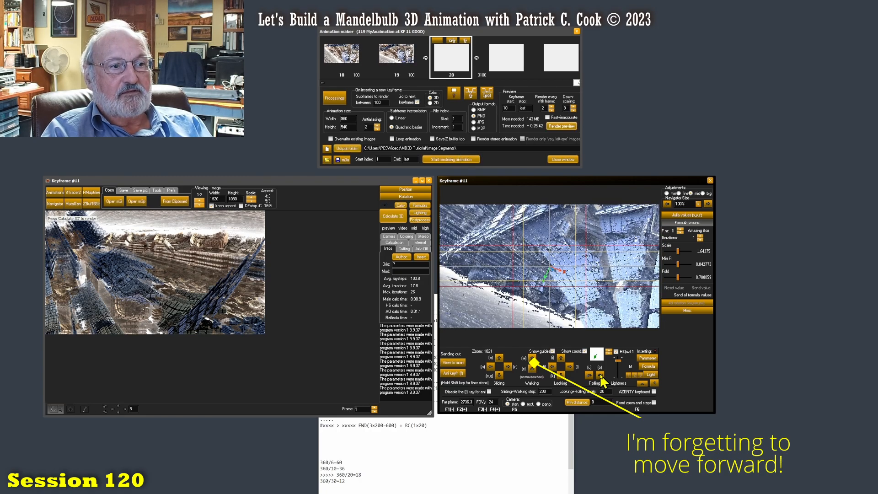
pyautogui.click(600, 374)
pyautogui.press('i')
pyautogui.click(600, 374)
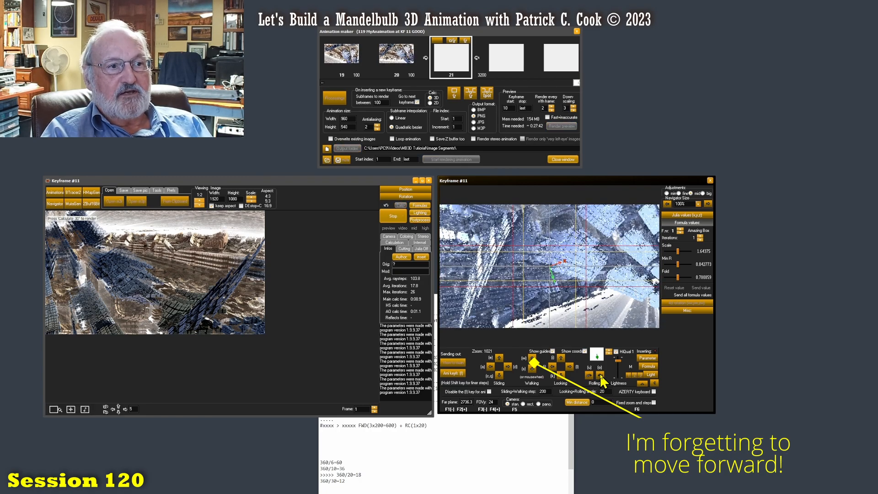
pyautogui.click(600, 374)
pyautogui.press('i')
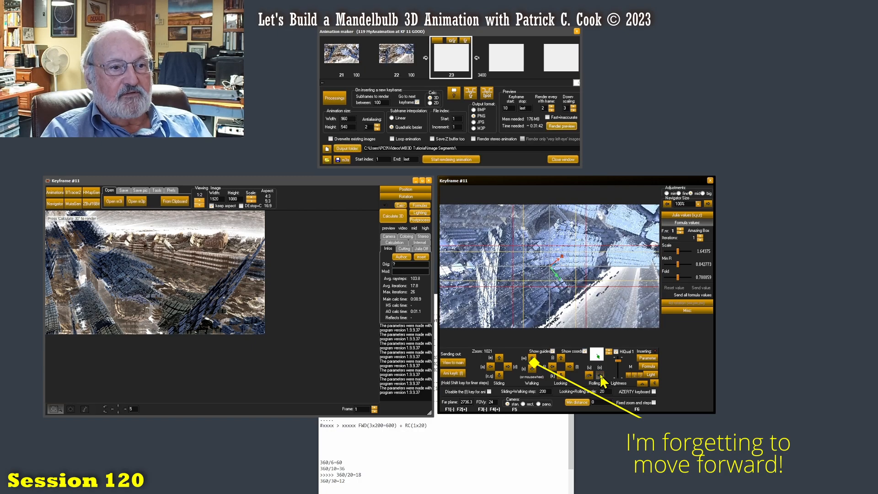
pyautogui.click(600, 374)
pyautogui.press('f')
pyautogui.click(600, 374)
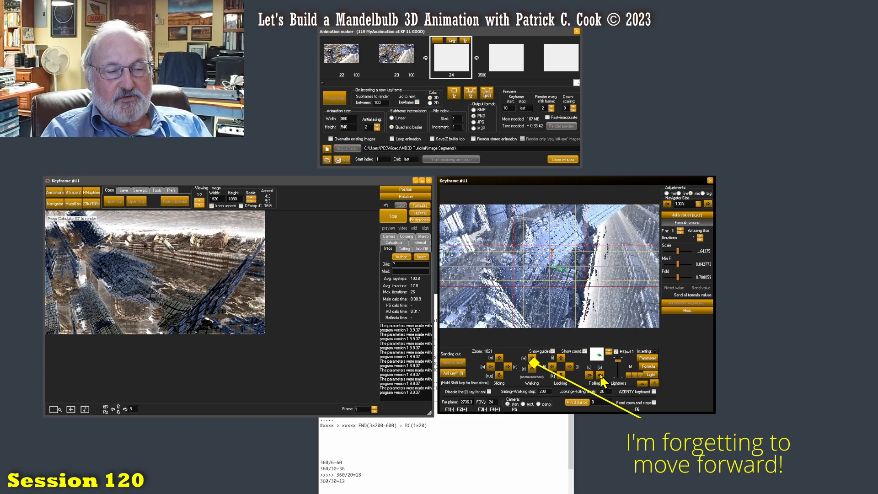
pyautogui.press('i')
pyautogui.click(601, 374)
pyautogui.press('i')
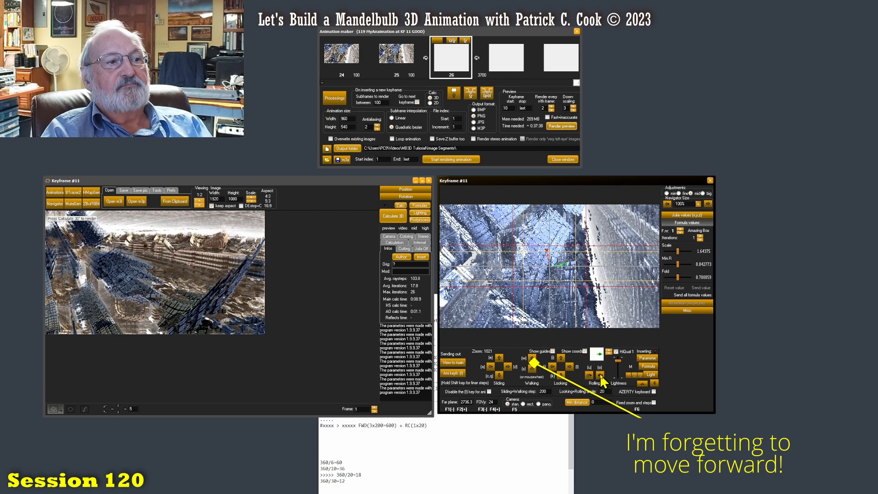
pyautogui.click(600, 374)
pyautogui.press('i')
pyautogui.click(600, 374)
pyautogui.press('i')
pyautogui.click(600, 374)
pyautogui.press('i')
pyautogui.click(600, 375)
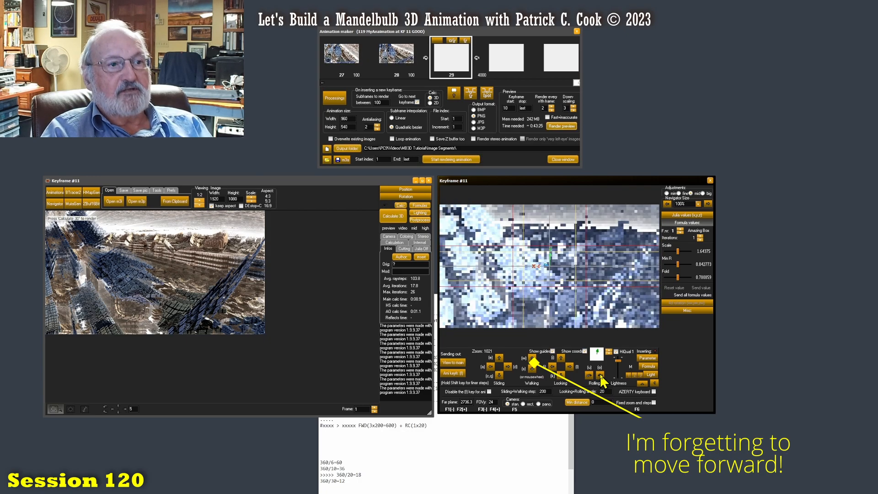
pyautogui.press('i')
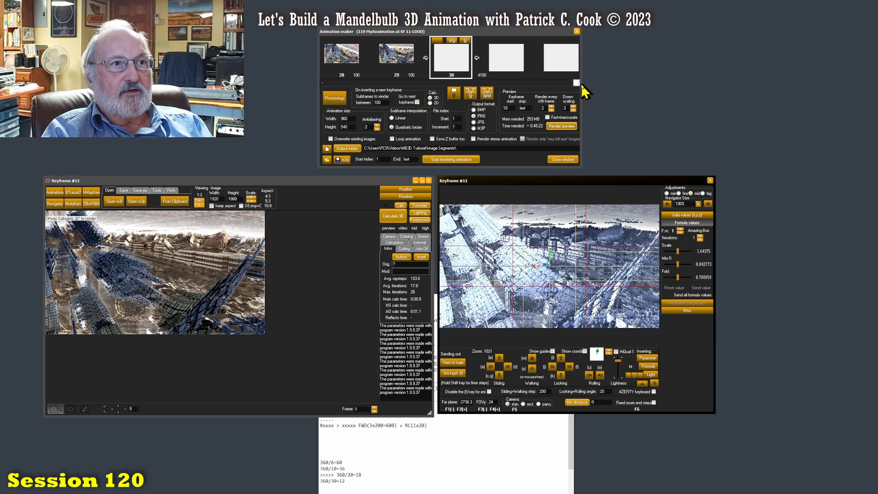
# - Go back through the keyframe strip to keyframe 12 and compare it with the #12>13 line in the notes
pyautogui.moveTo(577, 83); pyautogui.dragTo(406, 81)
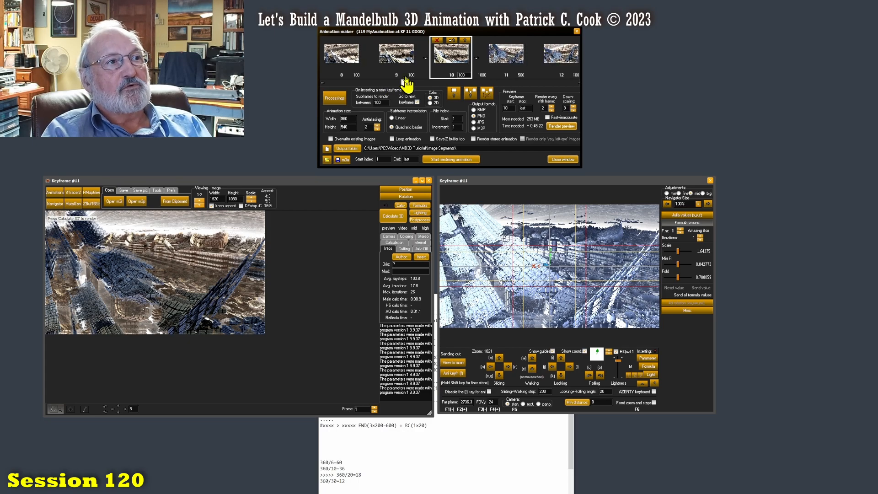
pyautogui.click(437, 446)
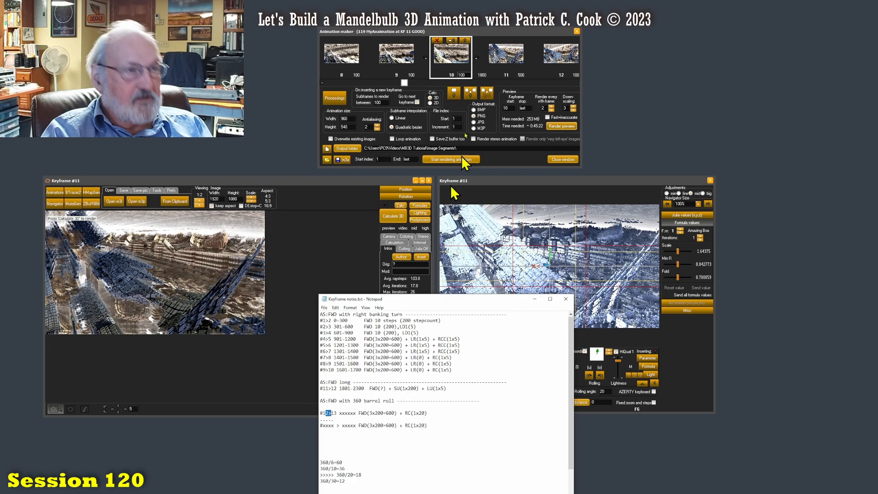
pyautogui.moveTo(404, 83); pyautogui.dragTo(420, 83)
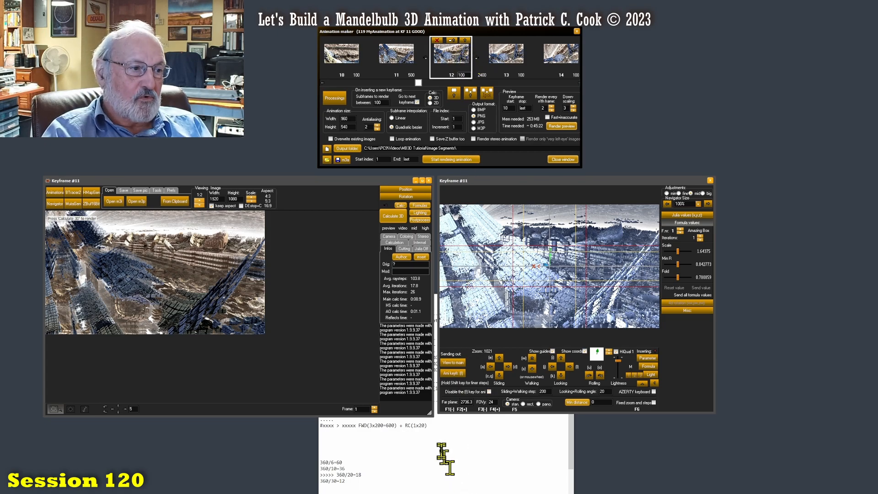
# - Check the last keyframe in the strip, replace the second barrel roll line's keyframe placeholder with "29>30", and save the notes
pyautogui.click(442, 452)
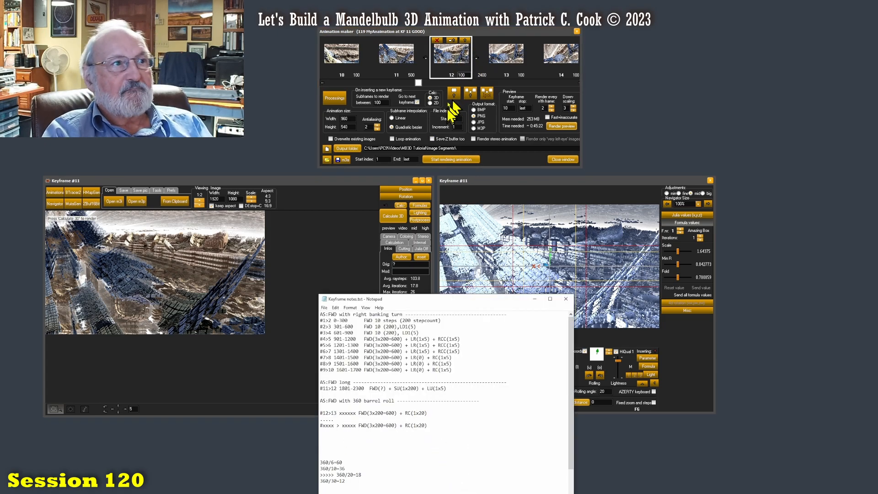
pyautogui.moveTo(419, 84); pyautogui.dragTo(569, 91)
pyautogui.click(362, 446)
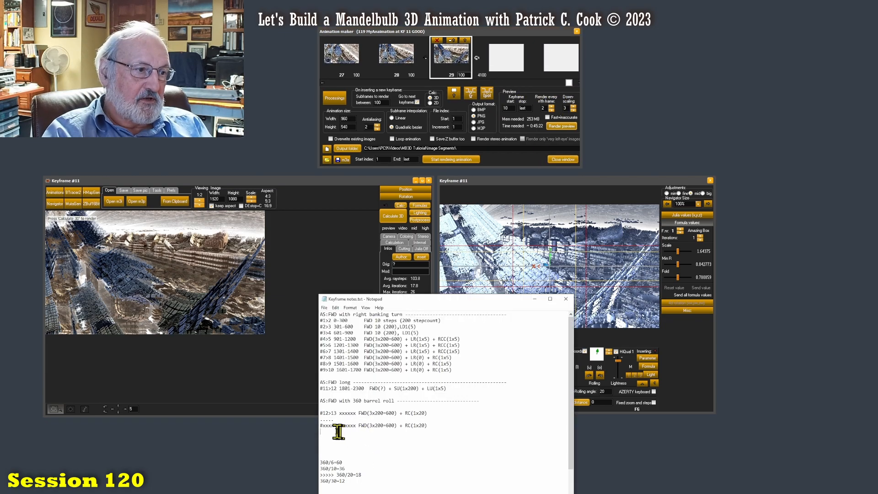
pyautogui.click(323, 425)
pyautogui.press('Delete')
pyautogui.press('Delete')
pyautogui.press('Delete')
pyautogui.press('Delete')
pyautogui.write('29>30 >')
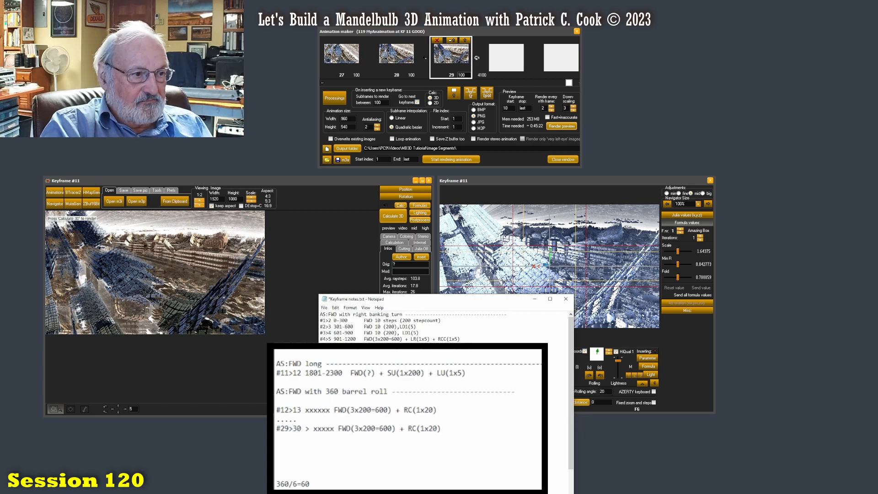
pyautogui.press('Delete')
pyautogui.press('Delete')
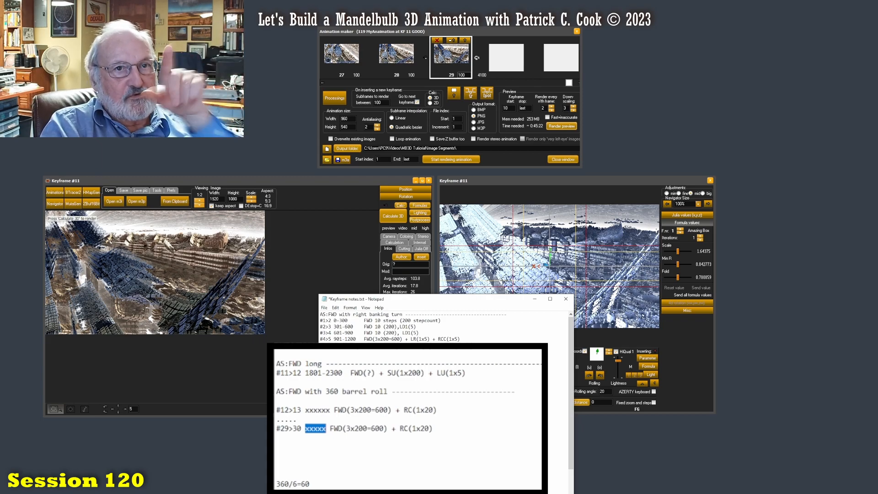
pyautogui.click(506, 419)
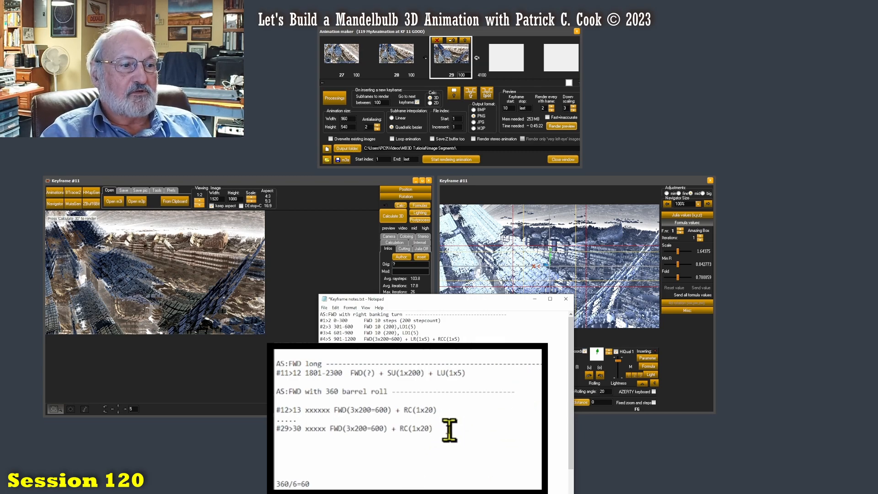
pyautogui.hotkey('ctrl', 's')
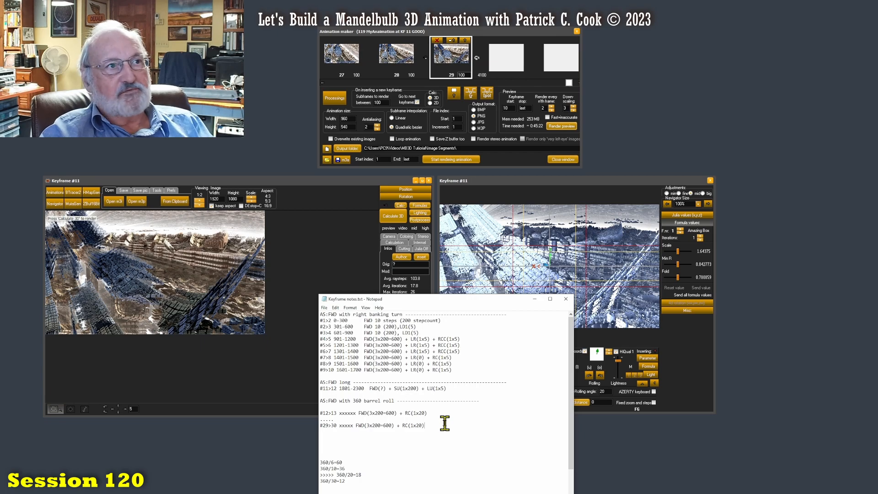
# - Go back through the keyframe strip to the start of the barrel roll and set the preview's start keyframe to 11
pyautogui.moveTo(569, 83); pyautogui.dragTo(453, 84)
pyautogui.click(446, 432)
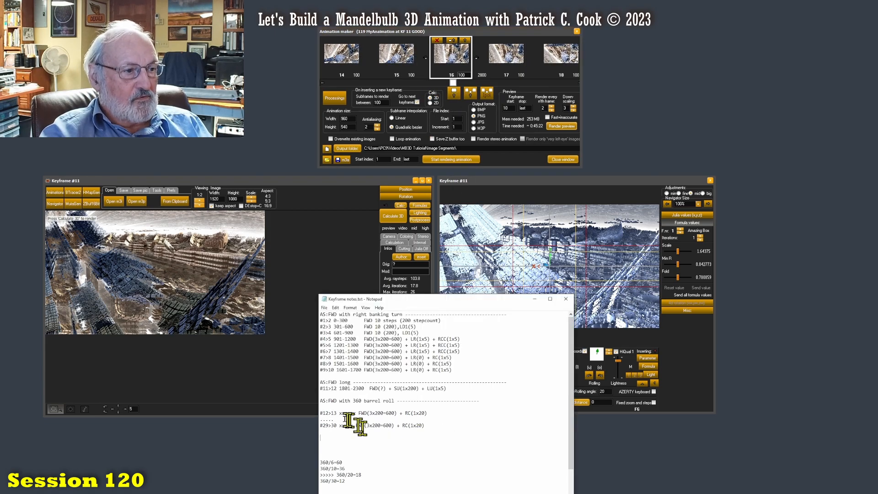
pyautogui.moveTo(324, 412); pyautogui.dragTo(331, 412)
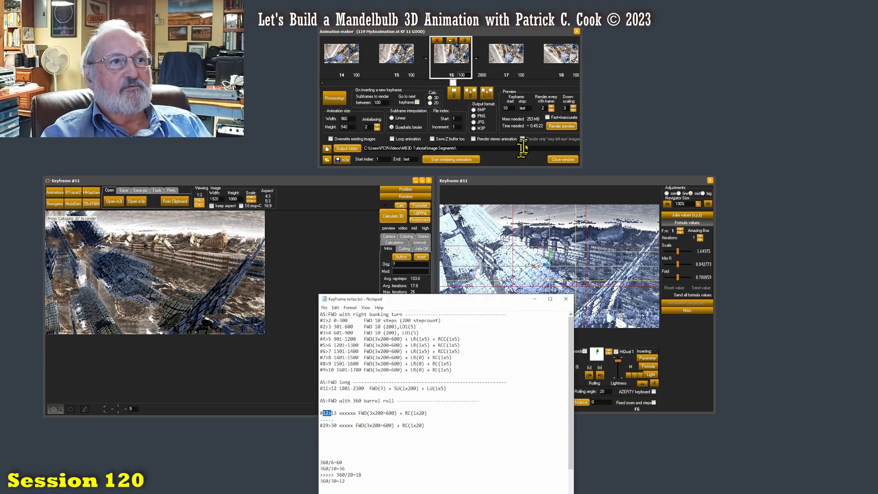
pyautogui.doubleClick(506, 108)
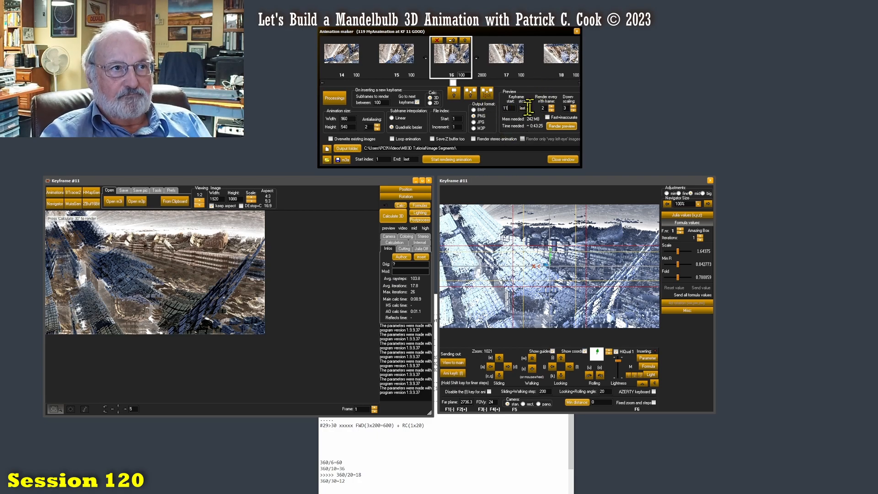
pyautogui.moveTo(528, 108); pyautogui.dragTo(516, 108)
pyautogui.click(509, 108)
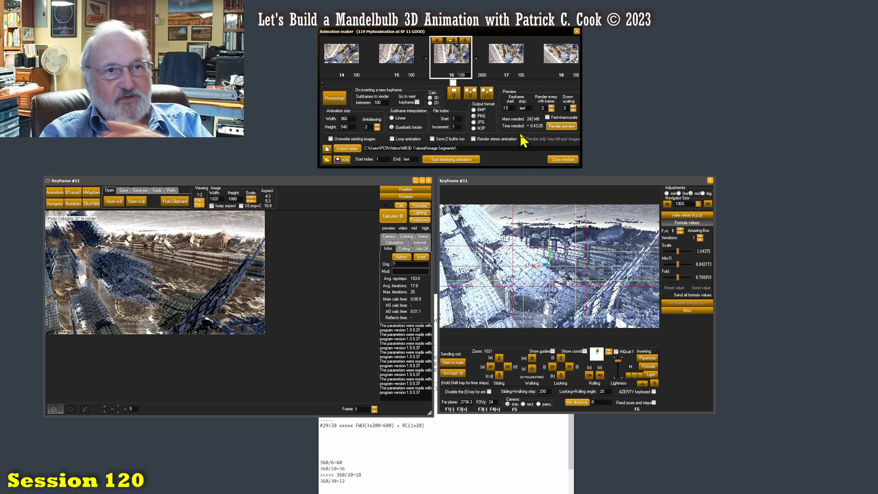
pyautogui.click(517, 139)
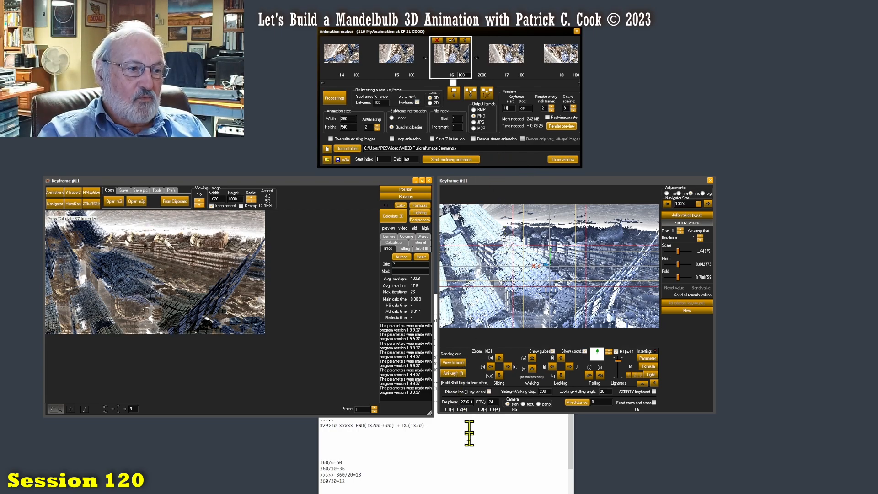
# - Review the forward steps and roll angles in the keyframe notes against the earlier banking turn lines and the 360/6 calculation
pyautogui.click(469, 429)
pyautogui.moveTo(369, 415); pyautogui.dragTo(393, 414)
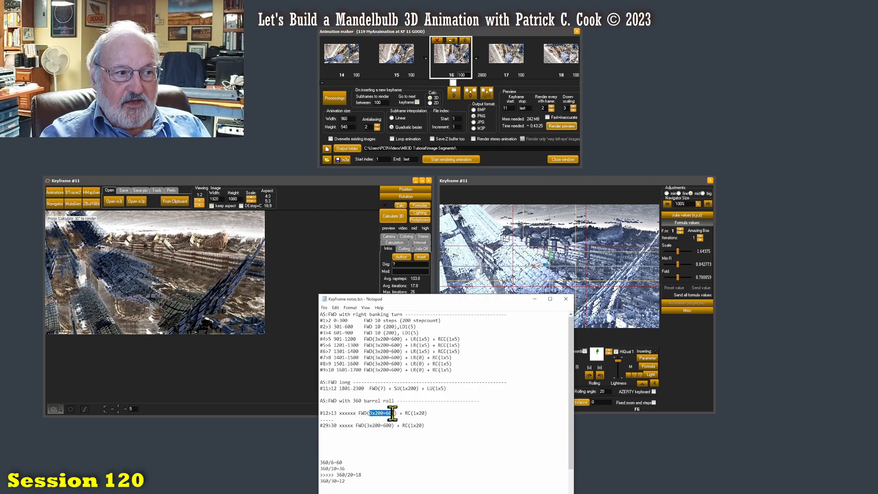
pyautogui.moveTo(373, 339); pyautogui.dragTo(380, 352)
pyautogui.click(389, 356)
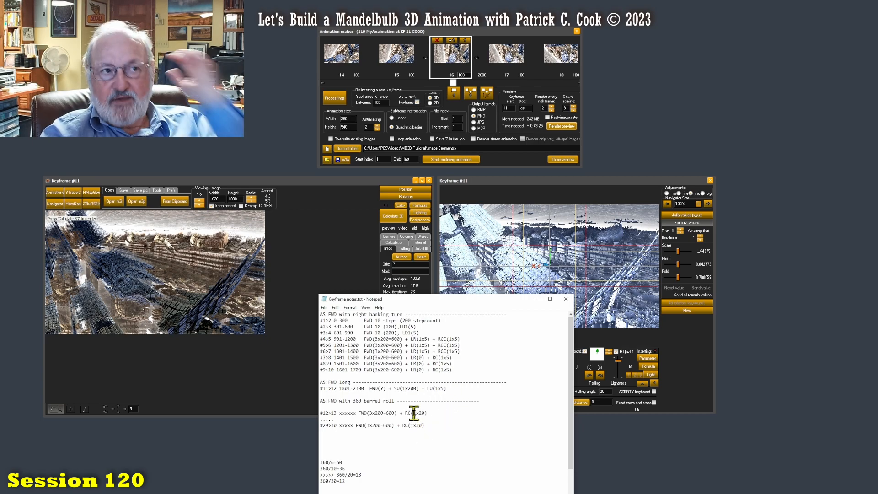
pyautogui.moveTo(344, 462); pyautogui.dragTo(309, 464)
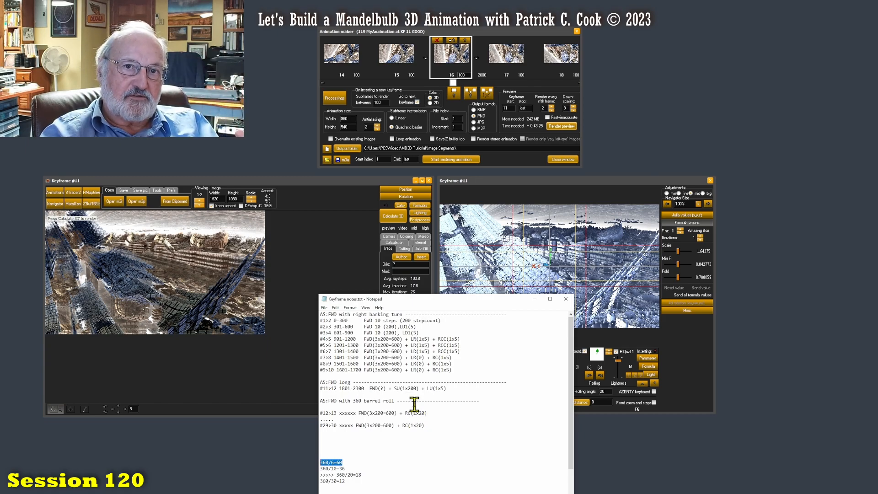
pyautogui.click(435, 416)
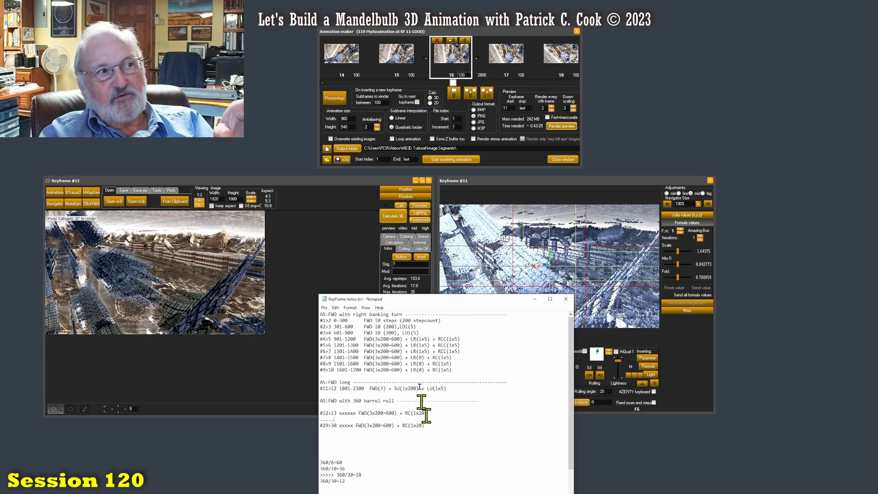
# - Start saving the animation under a new file name based on the 119 file, using the prefix 120 and "FWD" and "BR" after "at"
pyautogui.click(343, 160)
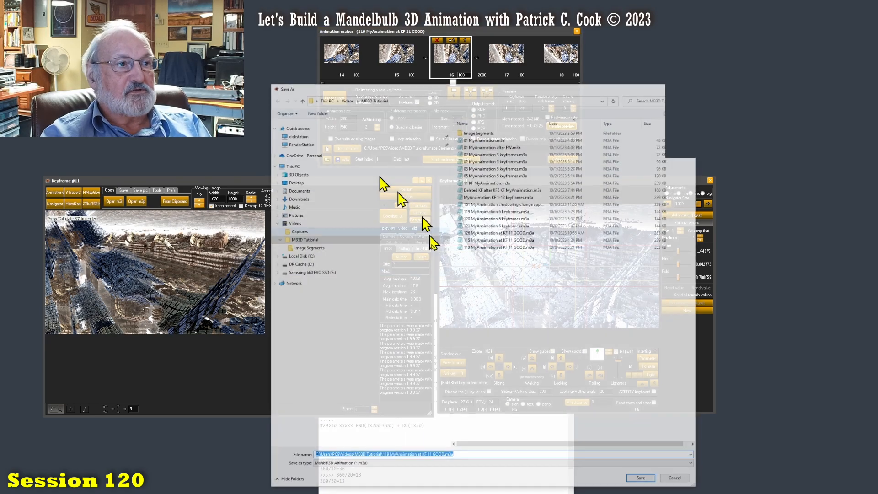
pyautogui.click(487, 248)
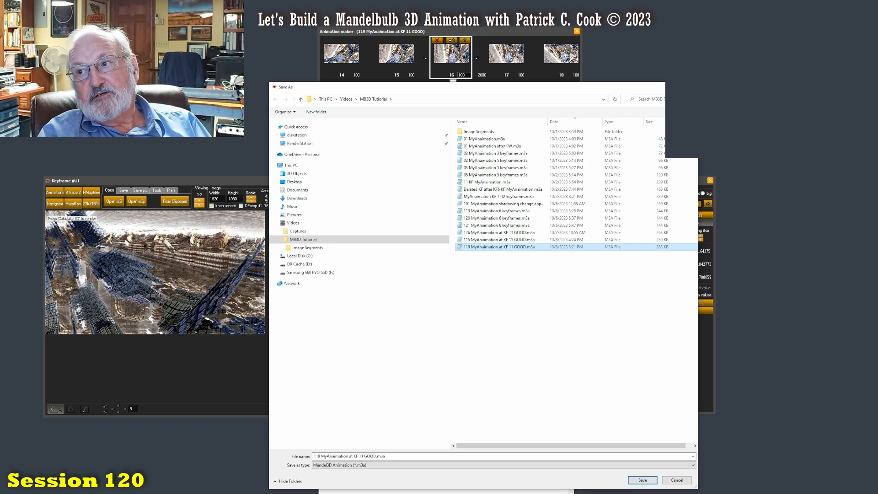
pyautogui.click(319, 457)
pyautogui.click(319, 457)
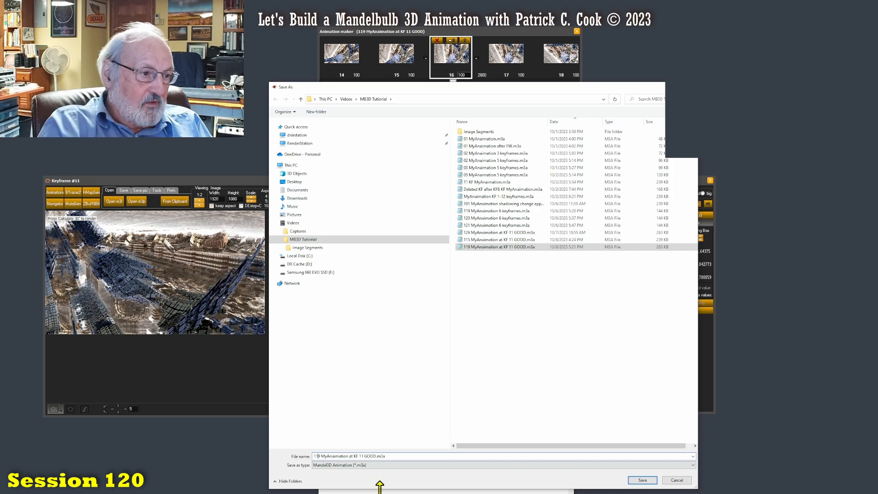
pyautogui.press('Delete')
pyautogui.press('Delete')
pyautogui.write('20')
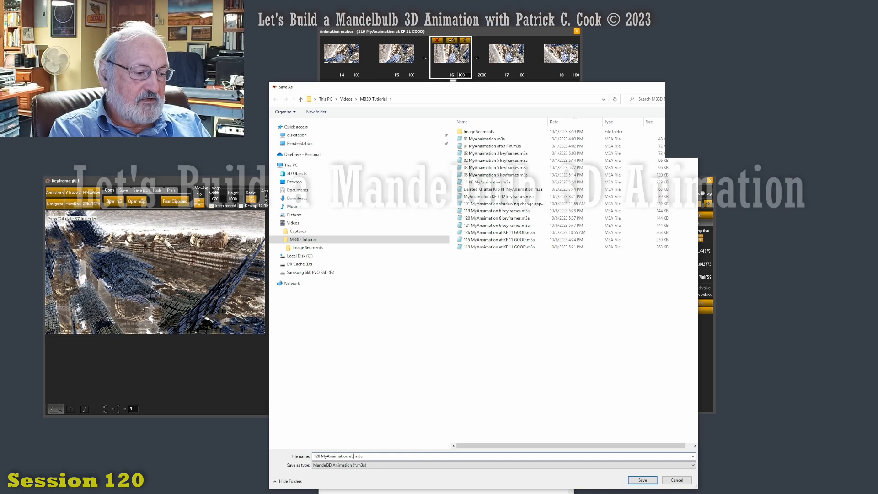
pyautogui.write('FWD BR')
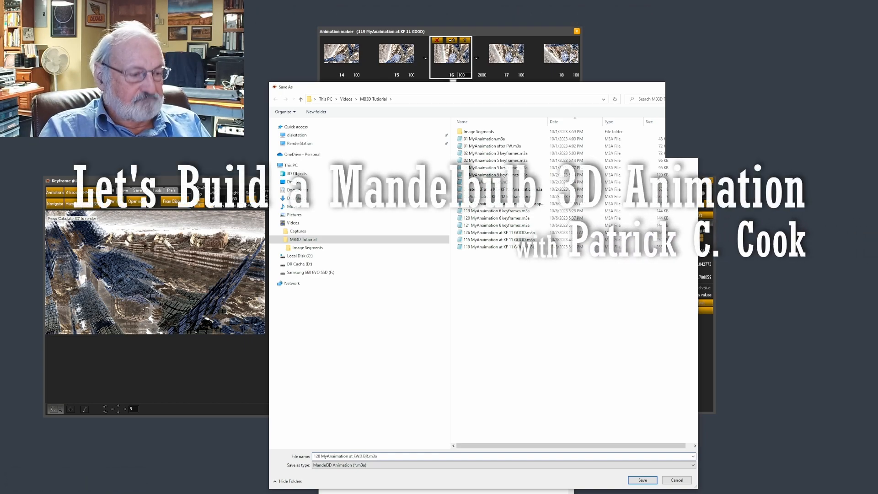
pyautogui.press('Left')
pyautogui.press('Left')
pyautogui.write('3')
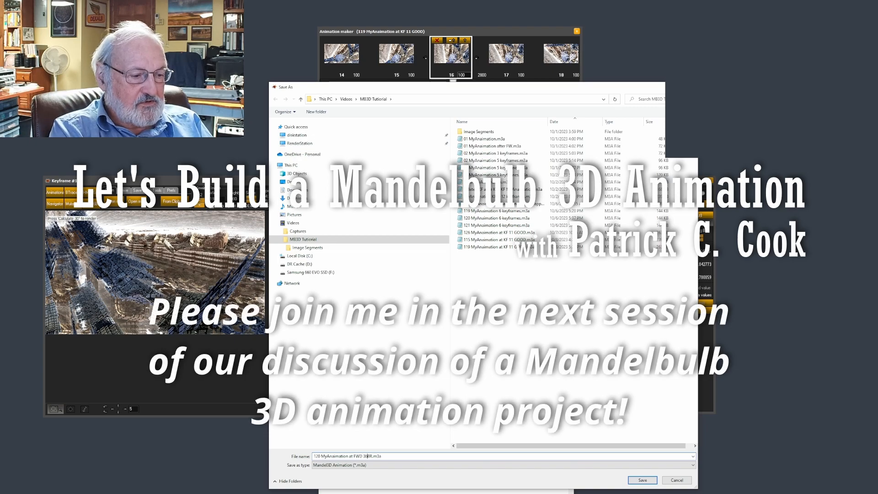